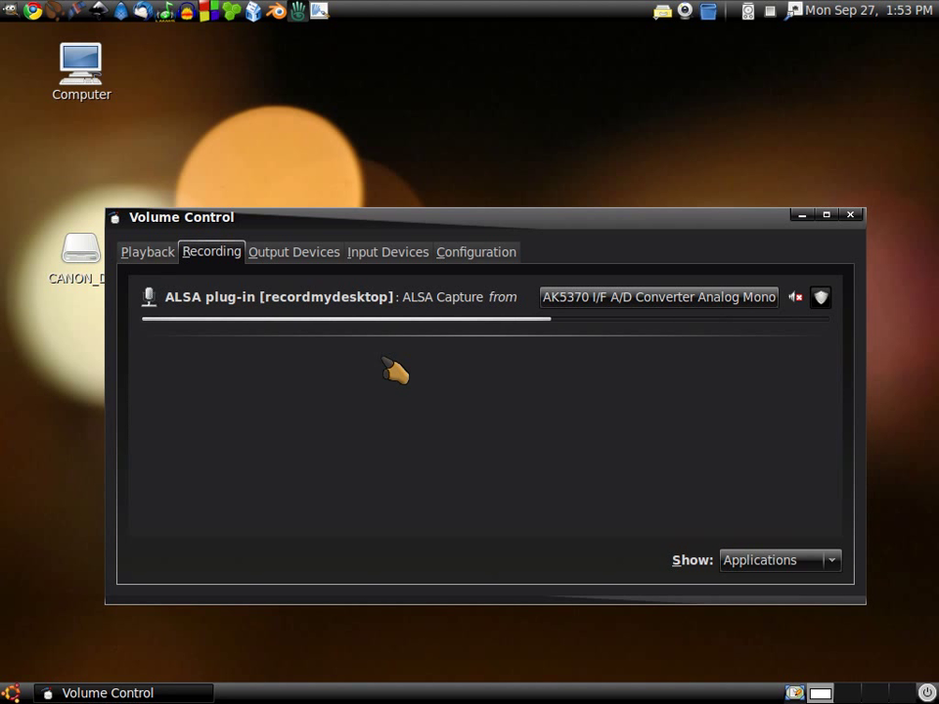
# Nudge the PulseAudio Volume Control window to a new spot on the desktop
pyautogui.moveTo(440, 221)
pyautogui.mouseDown()
pyautogui.moveTo(434, 193)
pyautogui.moveTo(452, 176)
pyautogui.moveTo(421, 216)
pyautogui.mouseUp()
pyautogui.moveTo(479, 222); pyautogui.dragTo(483, 208)
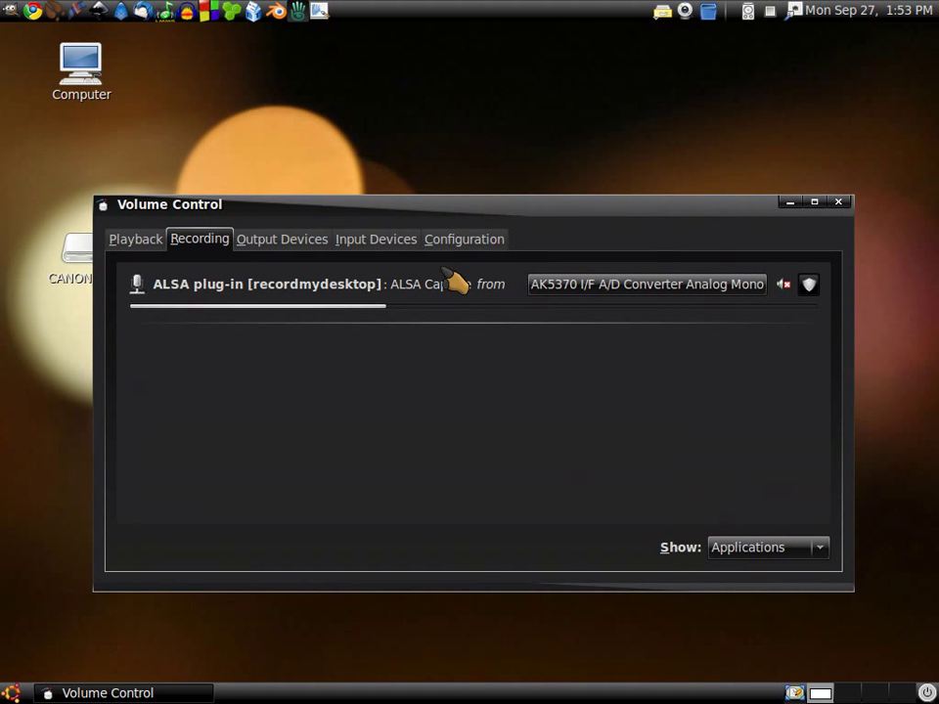
# Launch Ubuntu Software Center and search 'pavu' to check PulseAudio Volume Control is installed
pyautogui.click(12, 692)
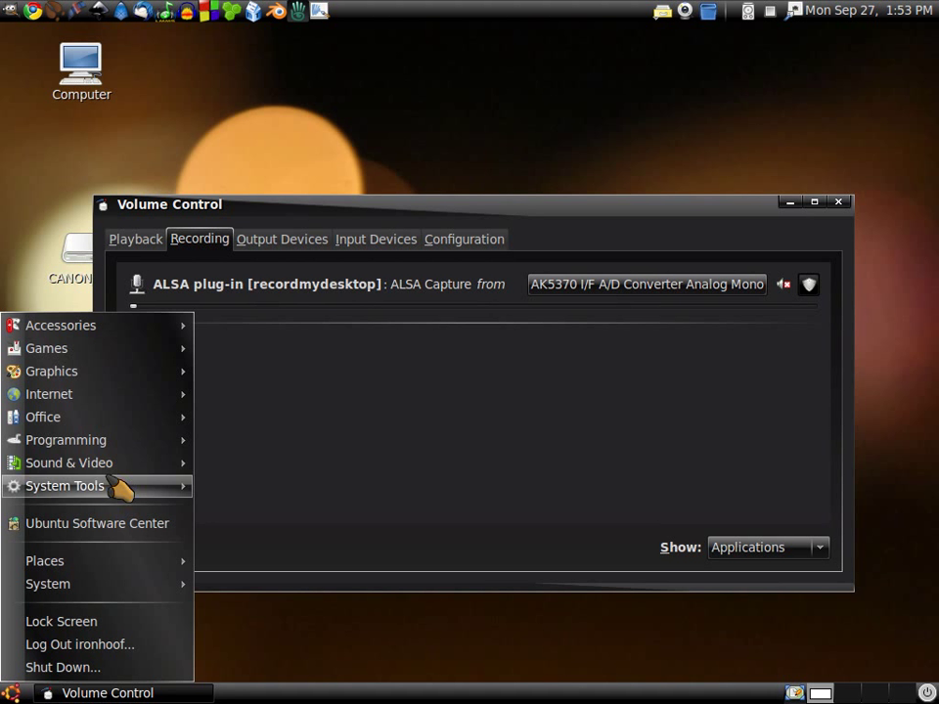
pyautogui.click(103, 523)
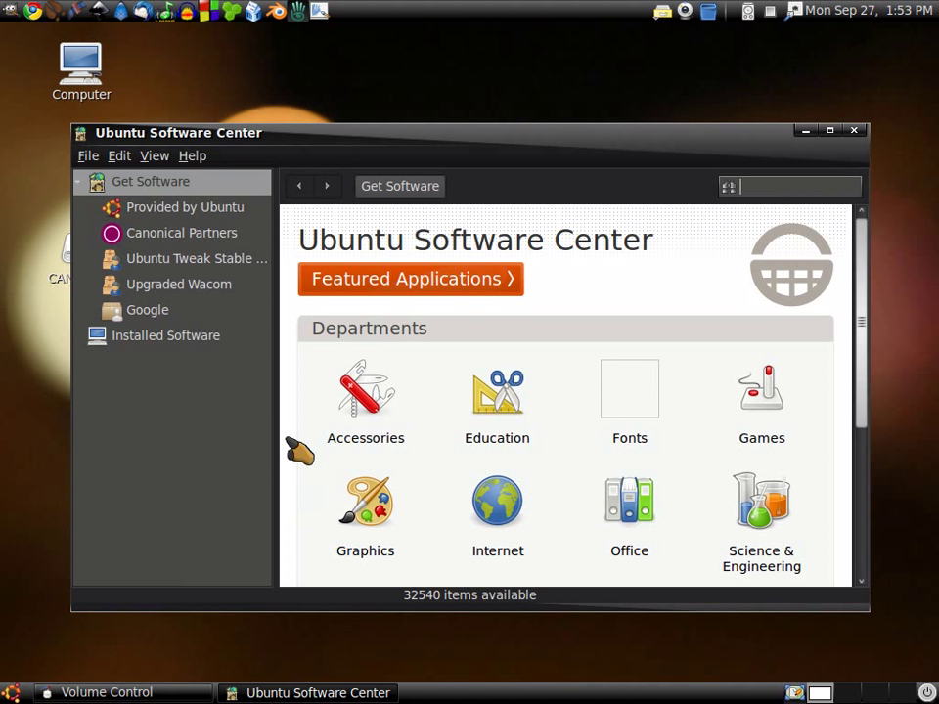
pyautogui.click(194, 207)
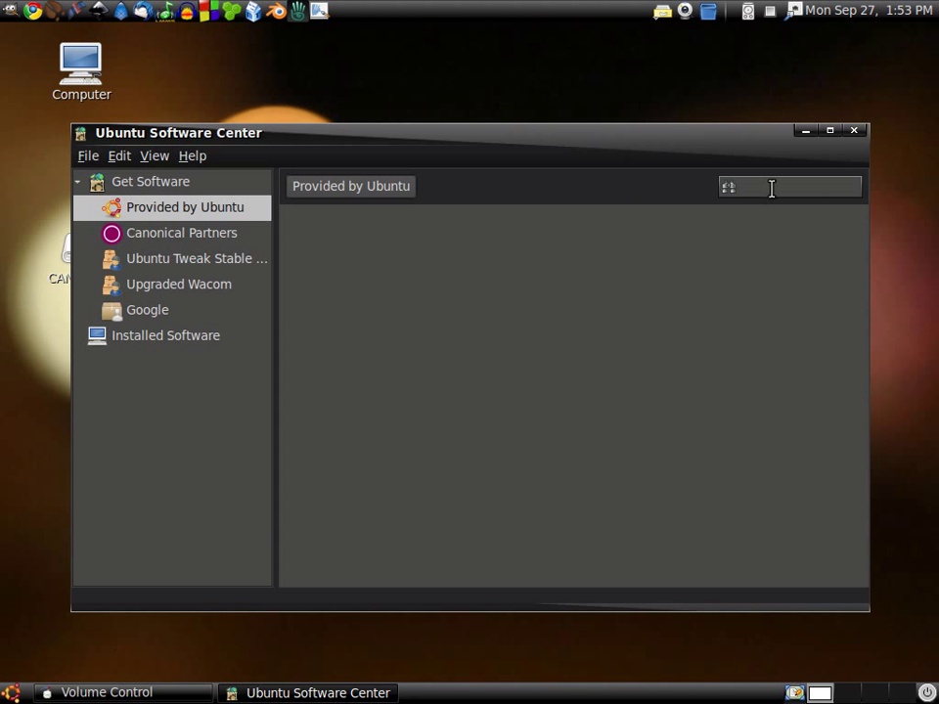
pyautogui.click(166, 182)
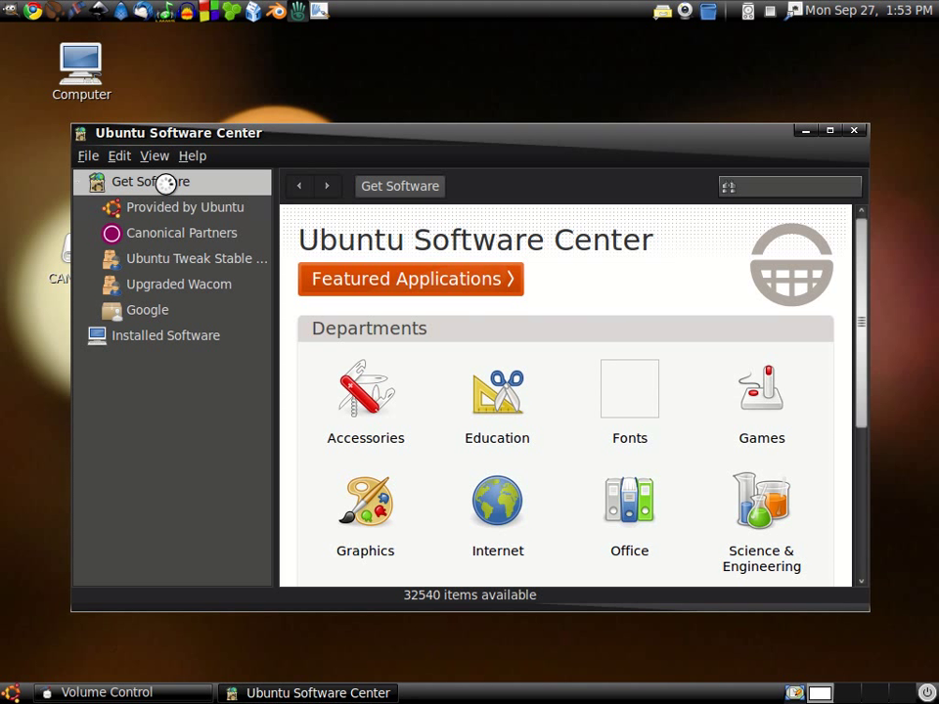
pyautogui.click(785, 192)
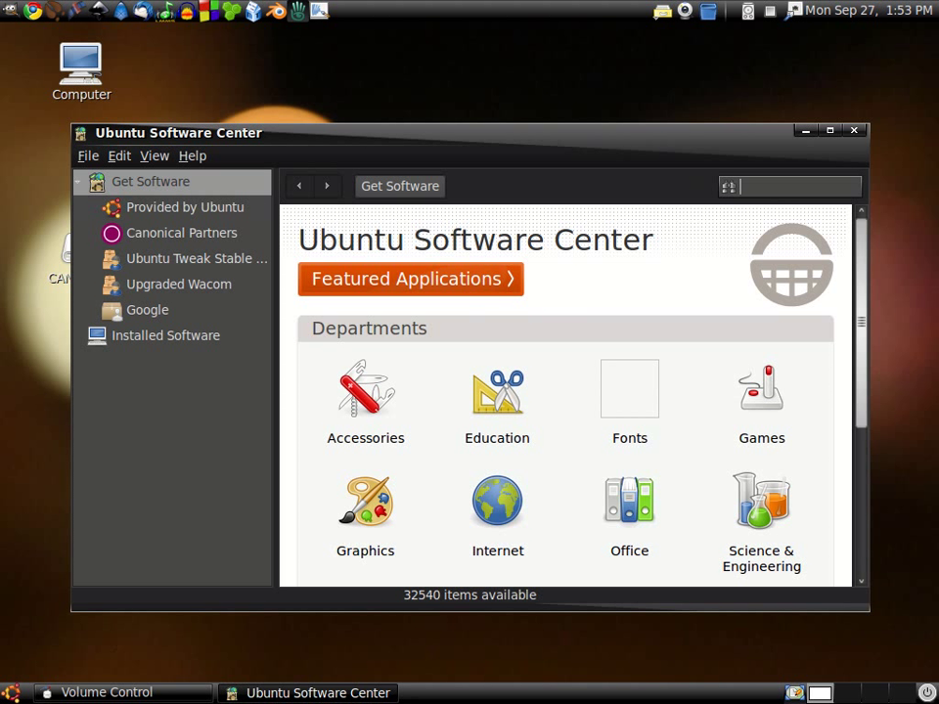
pyautogui.write('pavu')
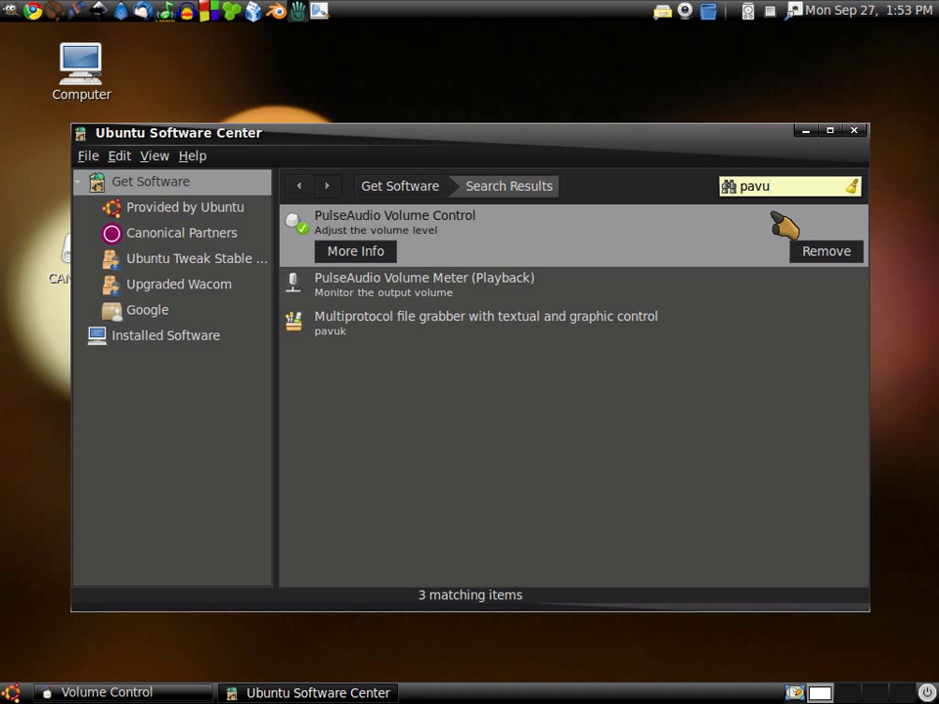
# Close Software Center and show the Playback streams in Volume Control
pyautogui.click(857, 133)
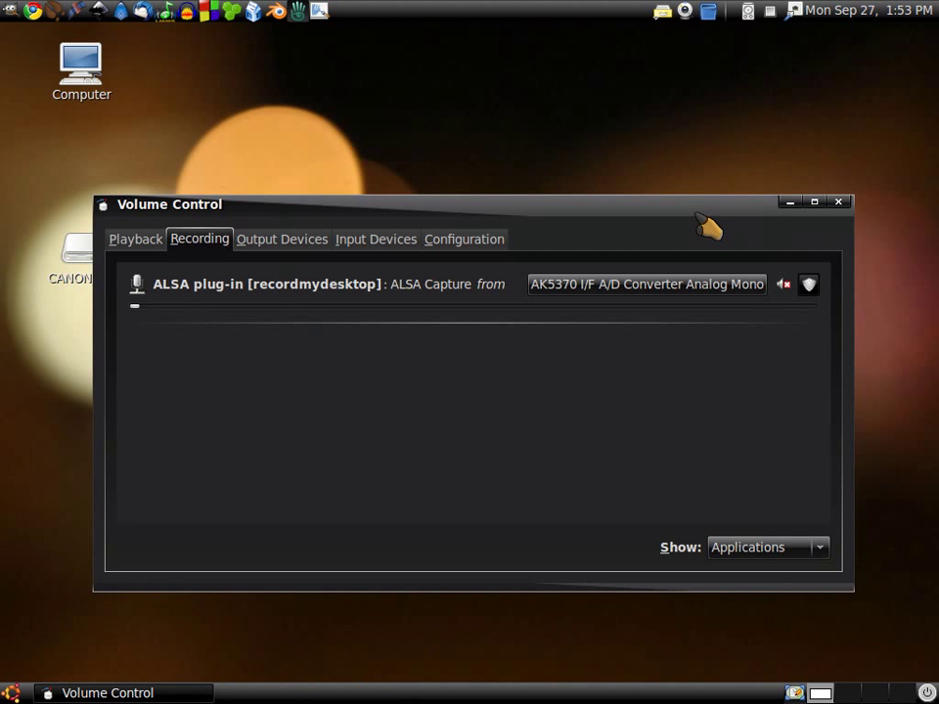
pyautogui.click(144, 260)
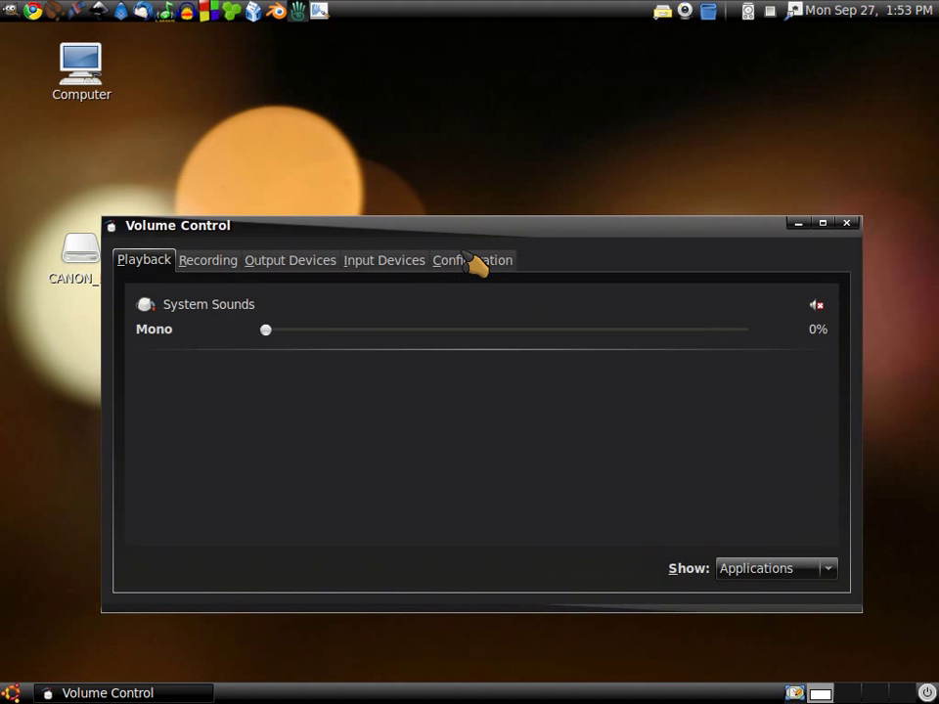
pyautogui.moveTo(486, 229); pyautogui.dragTo(524, 228)
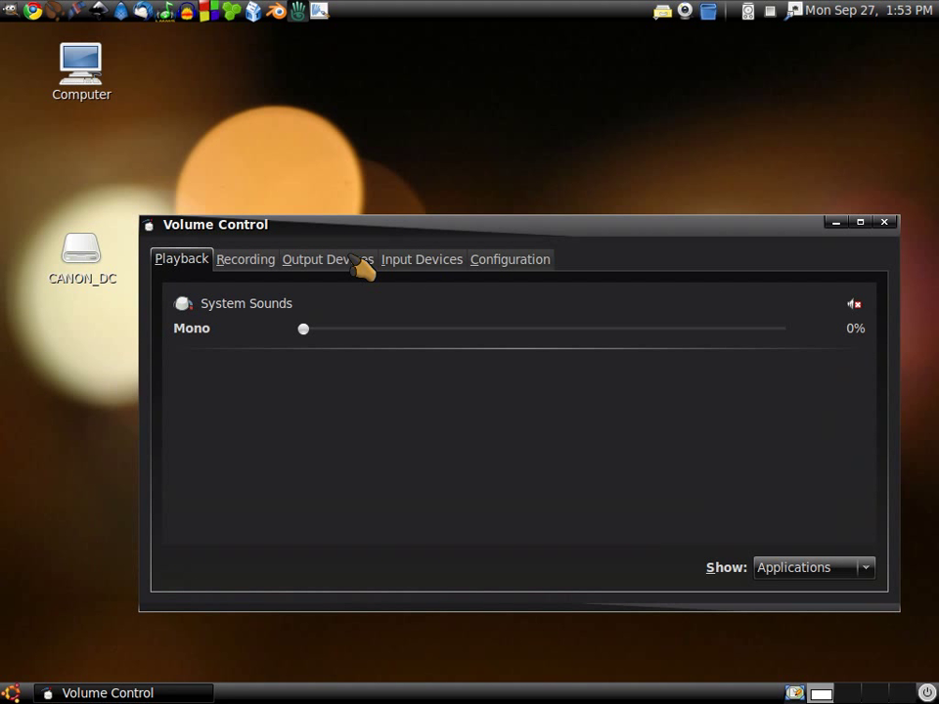
# Launch Sound Recorder from the applications menu and start recording Untitled-2
pyautogui.click(14, 693)
pyautogui.moveTo(69, 462)
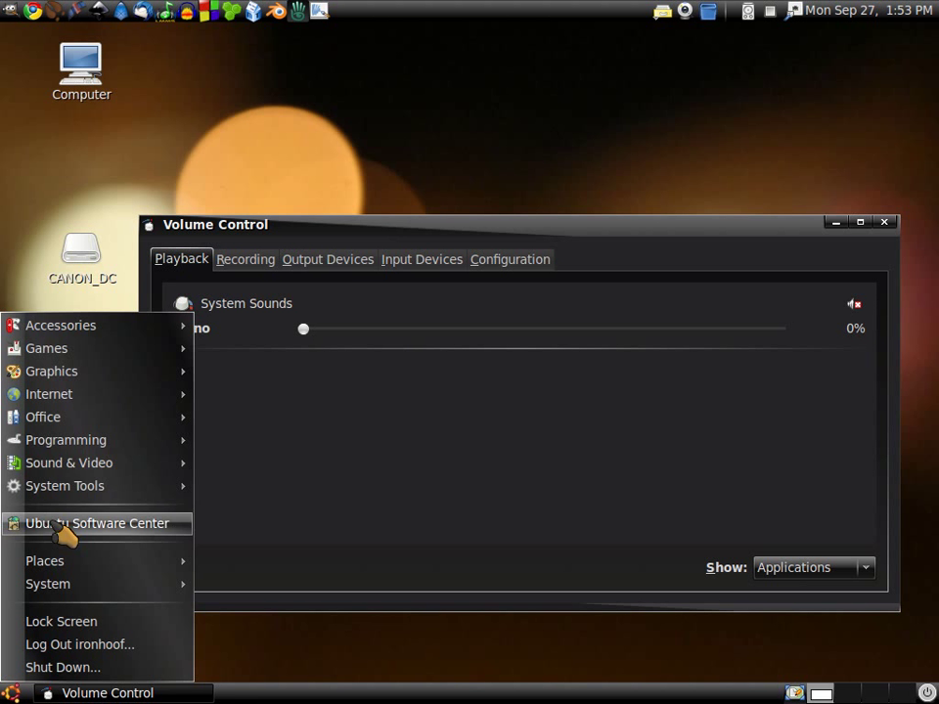
pyautogui.click(391, 644)
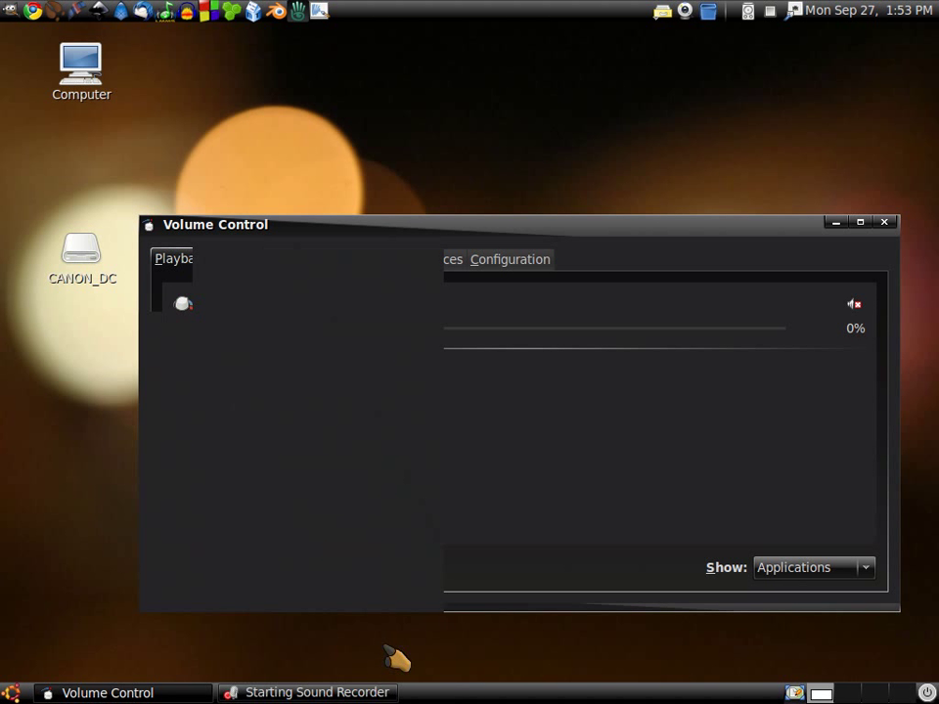
pyautogui.moveTo(362, 44); pyautogui.dragTo(541, 150)
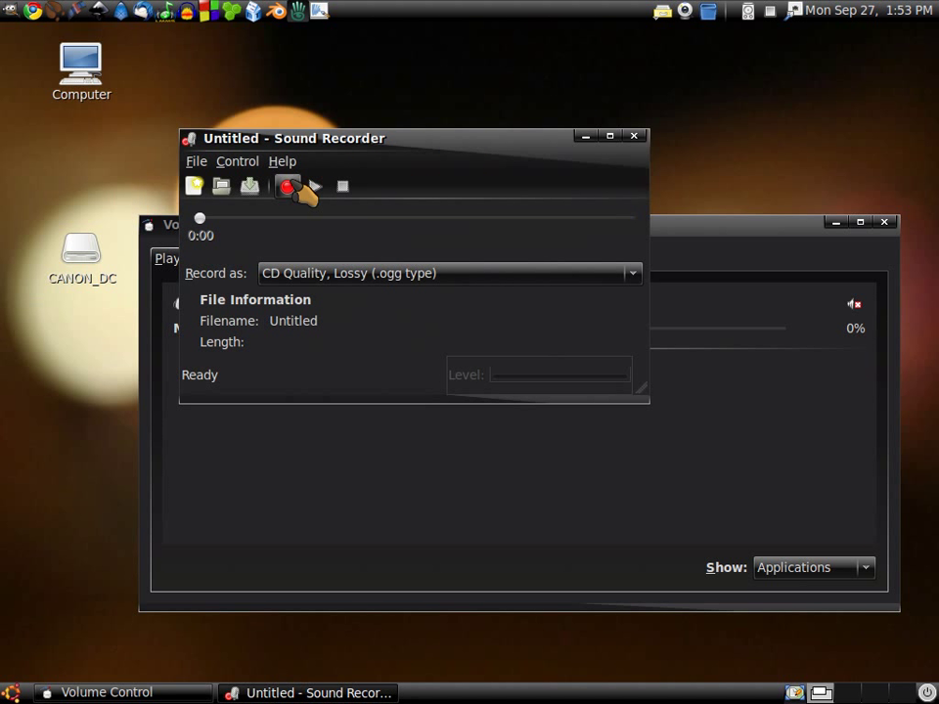
pyautogui.click(289, 186)
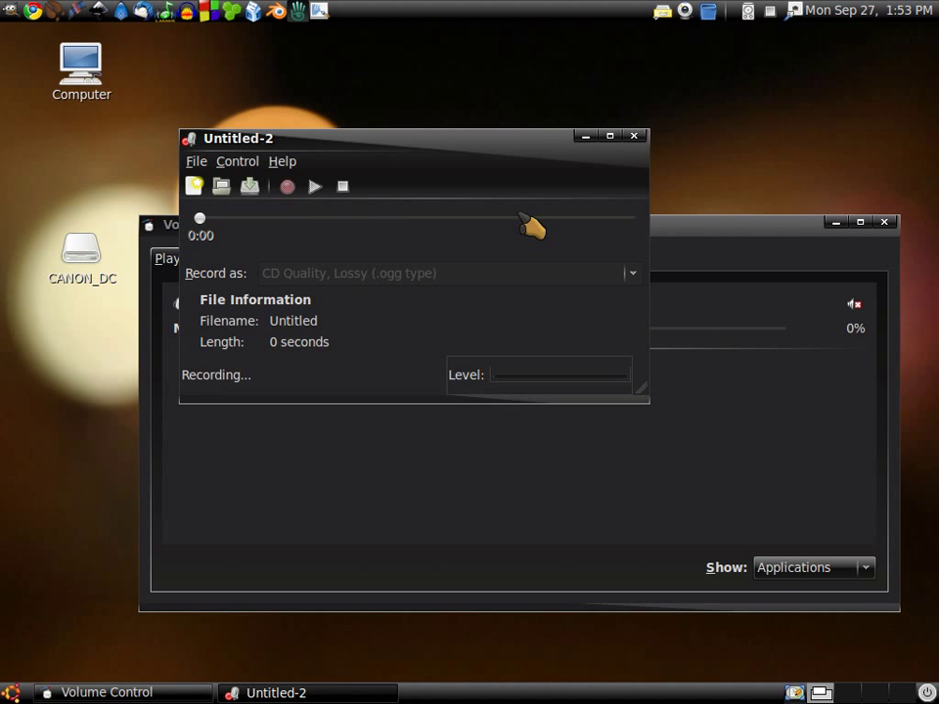
pyautogui.click(690, 224)
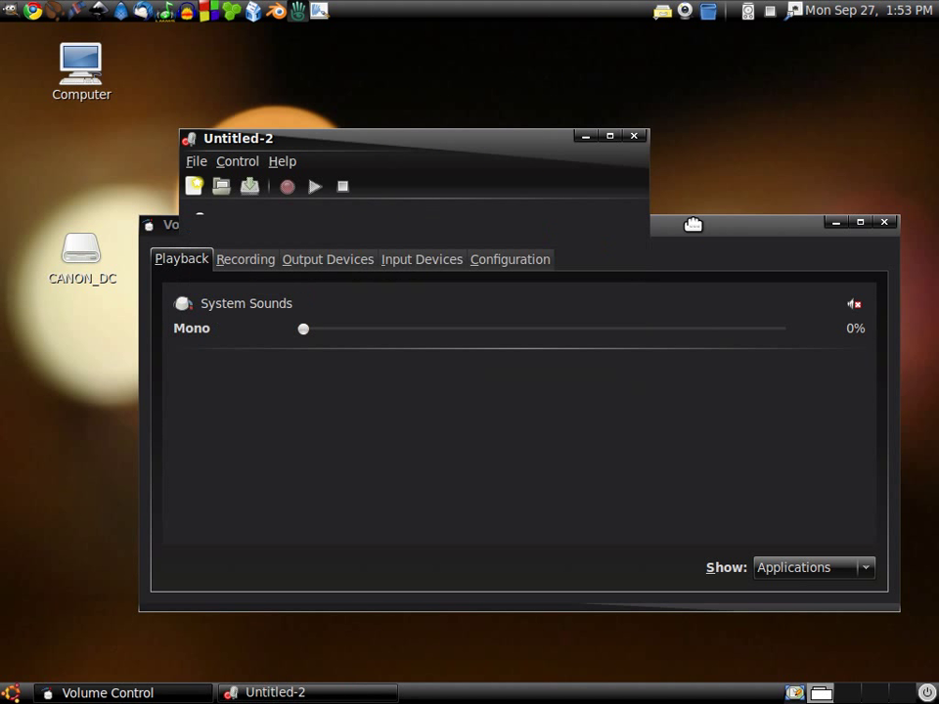
# Check the Recording tab's sources, then close Sound Recorder without saving the test clip
pyautogui.click(259, 260)
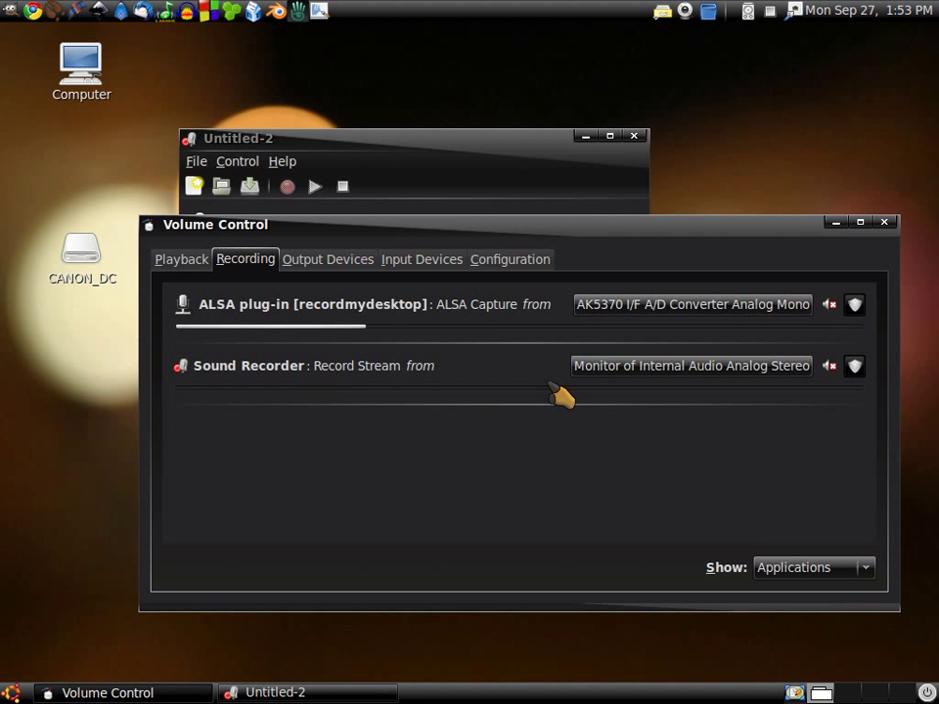
pyautogui.click(516, 180)
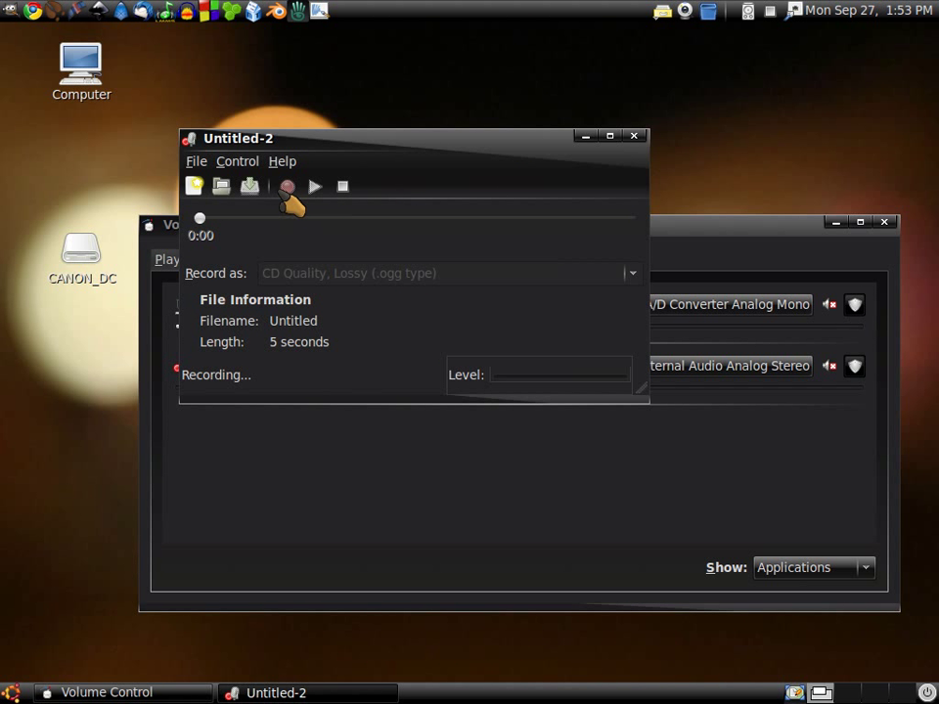
pyautogui.click(634, 136)
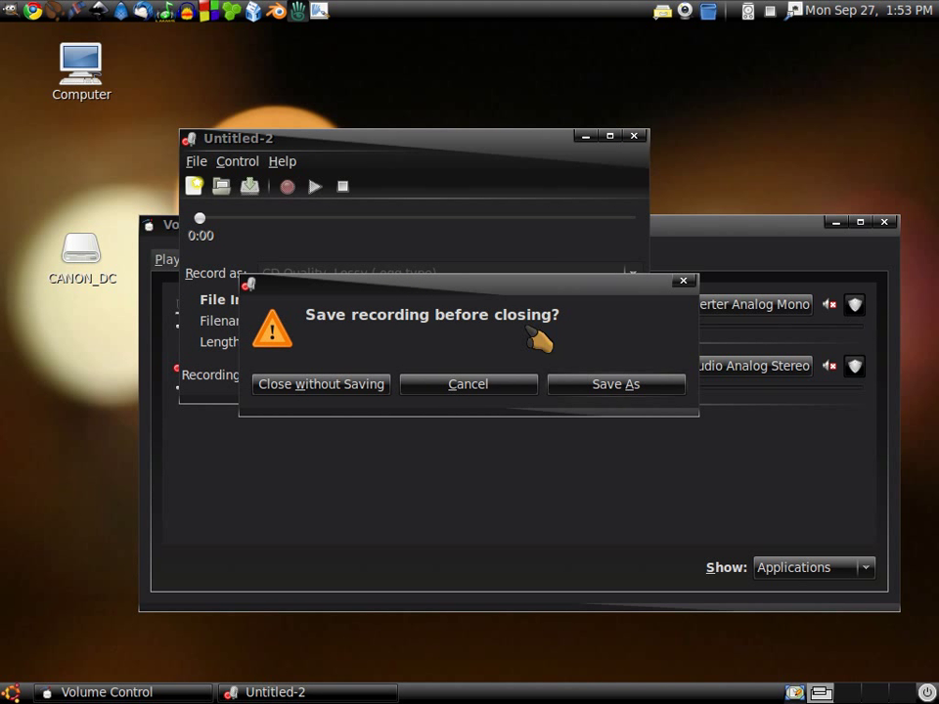
pyautogui.click(386, 383)
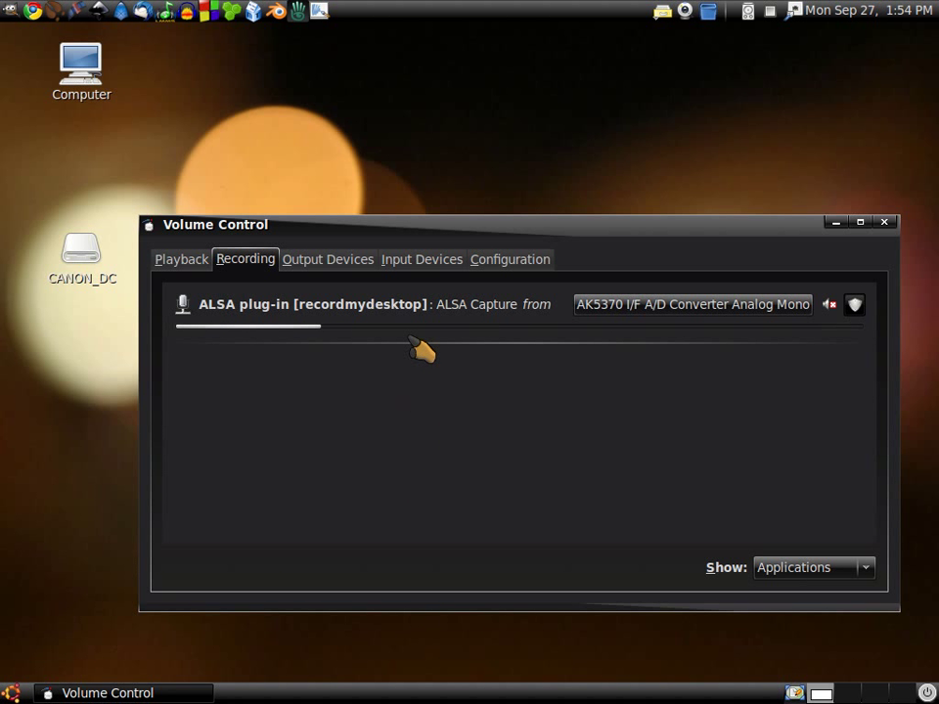
# Show All Input Devices on the Input Devices tab, revealing the internal audio monitor
pyautogui.click(443, 264)
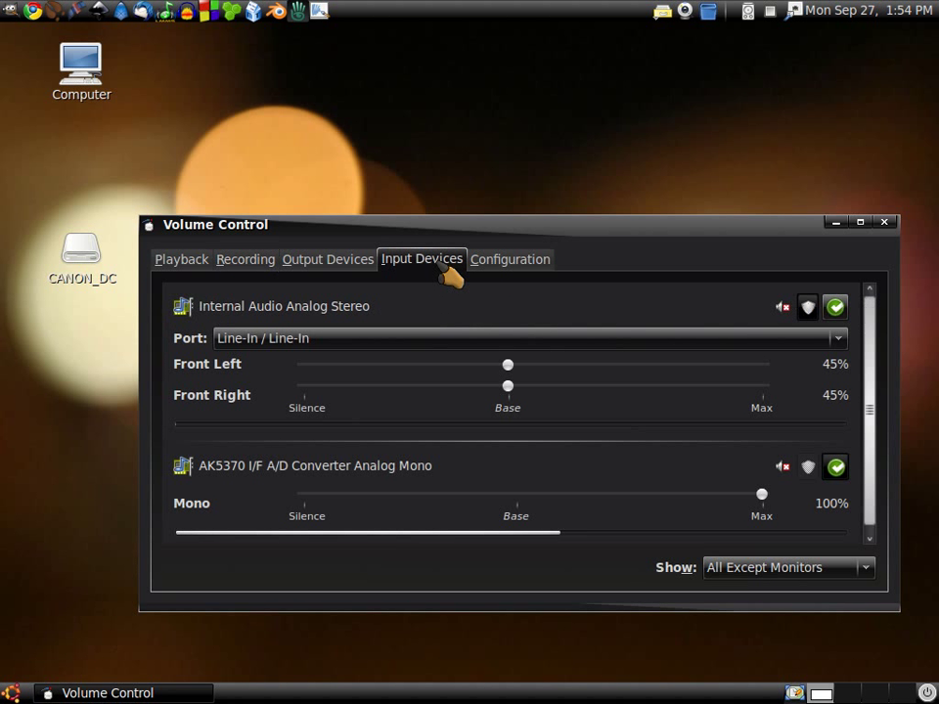
pyautogui.click(864, 567)
pyautogui.click(861, 550)
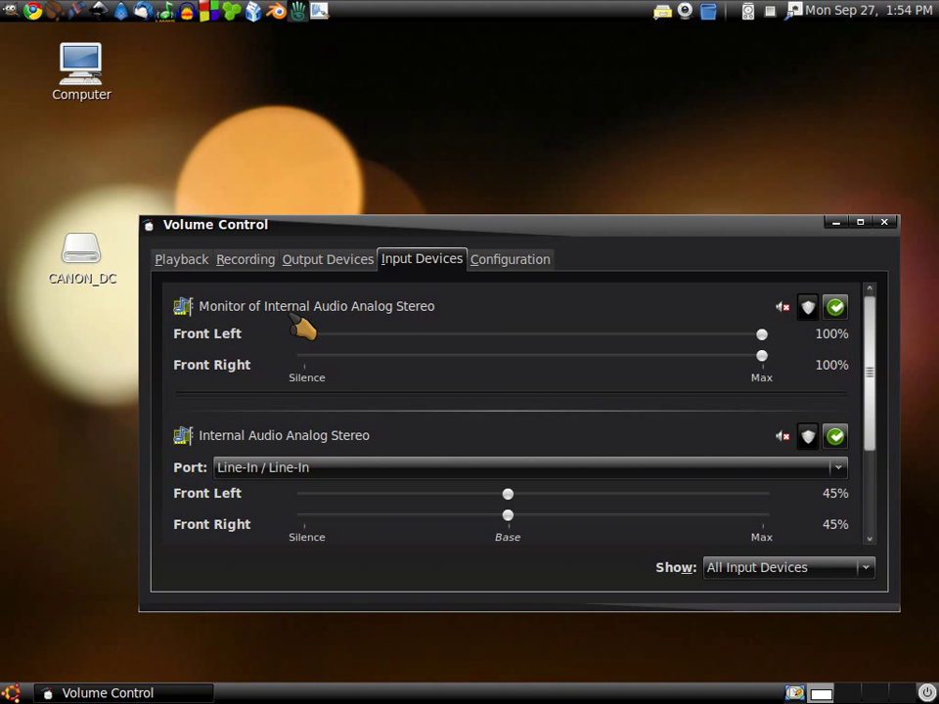
pyautogui.moveTo(521, 239); pyautogui.dragTo(478, 163)
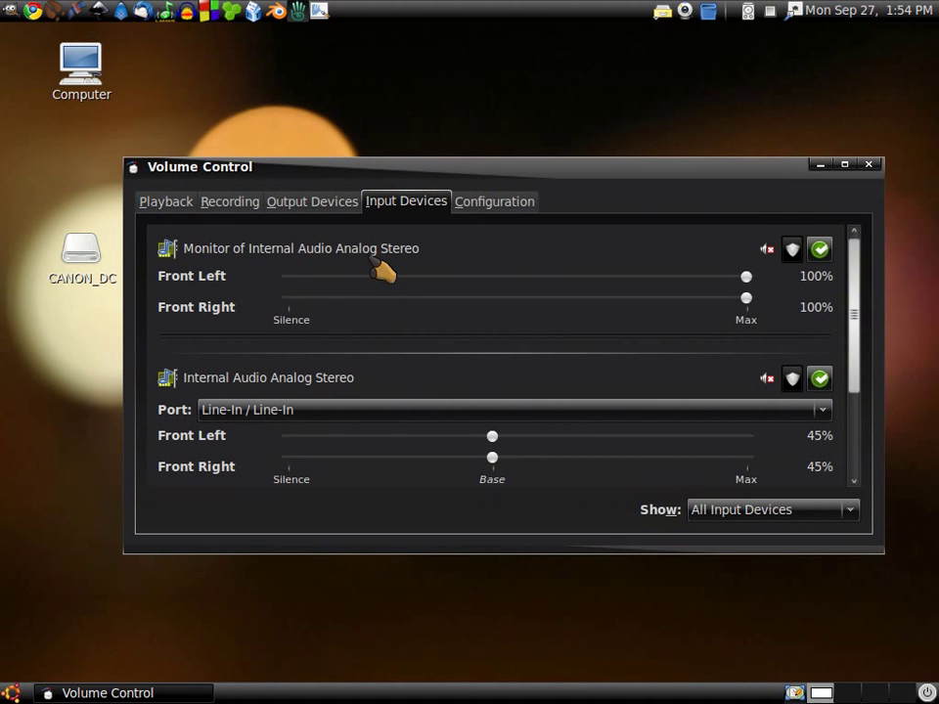
# Play the HBR1.com - I.D.M. Tranceponder internet radio station in Rhythmbox
pyautogui.click(759, 18)
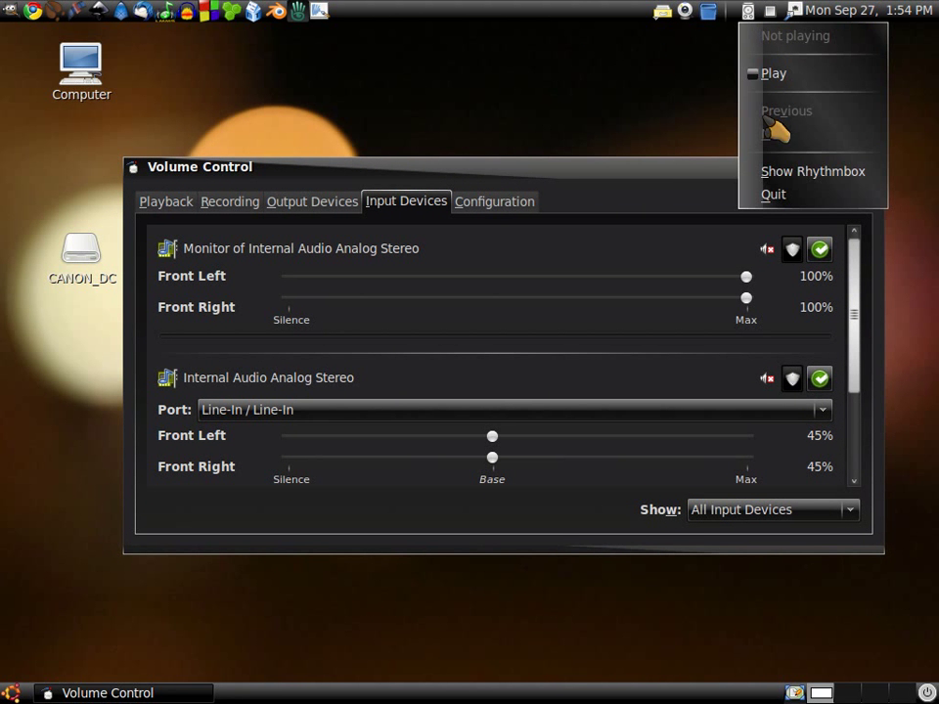
pyautogui.click(782, 172)
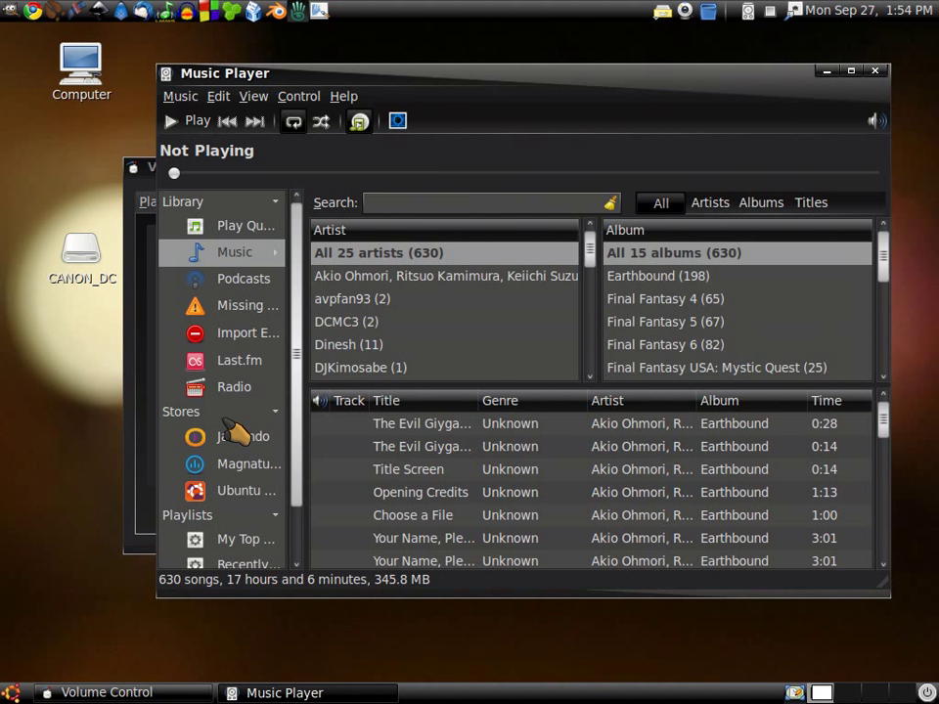
pyautogui.click(238, 390)
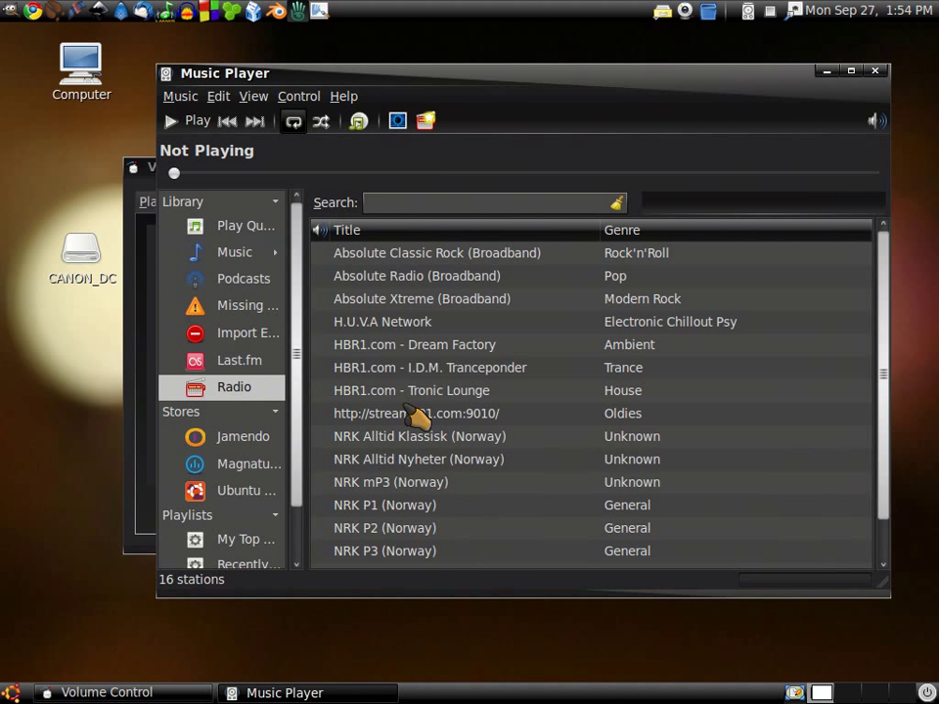
pyautogui.click(452, 370)
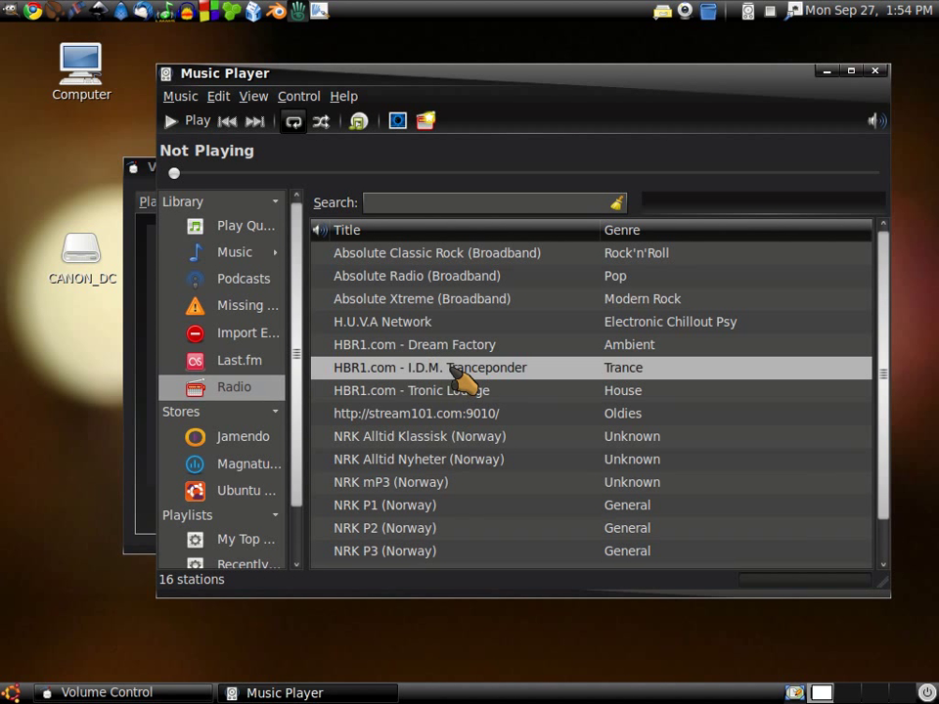
pyautogui.doubleClick(543, 377)
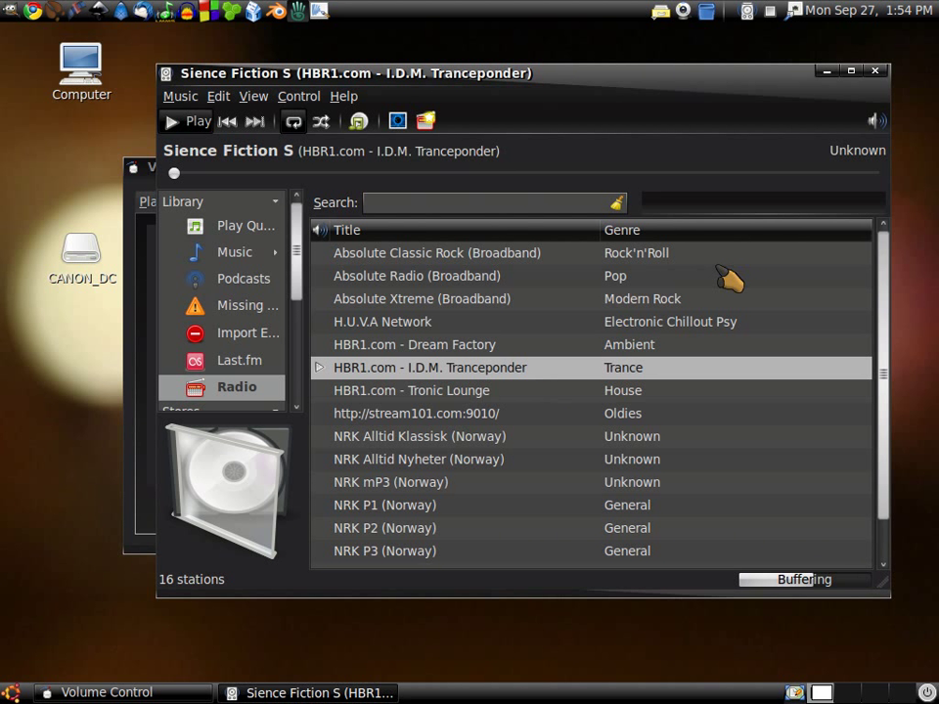
# Test the monitor input level, minimize Rhythmbox, and play the stream from its tray menu
pyautogui.click(827, 71)
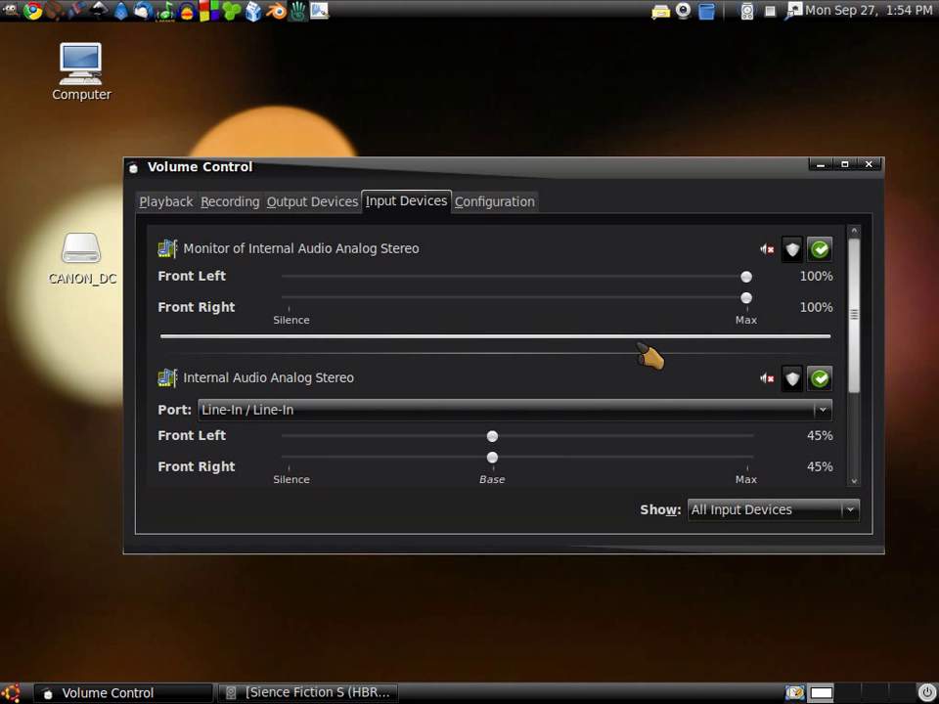
pyautogui.moveTo(751, 281)
pyautogui.mouseDown()
pyautogui.moveTo(536, 279)
pyautogui.moveTo(765, 288)
pyautogui.mouseUp()
pyautogui.click(356, 692)
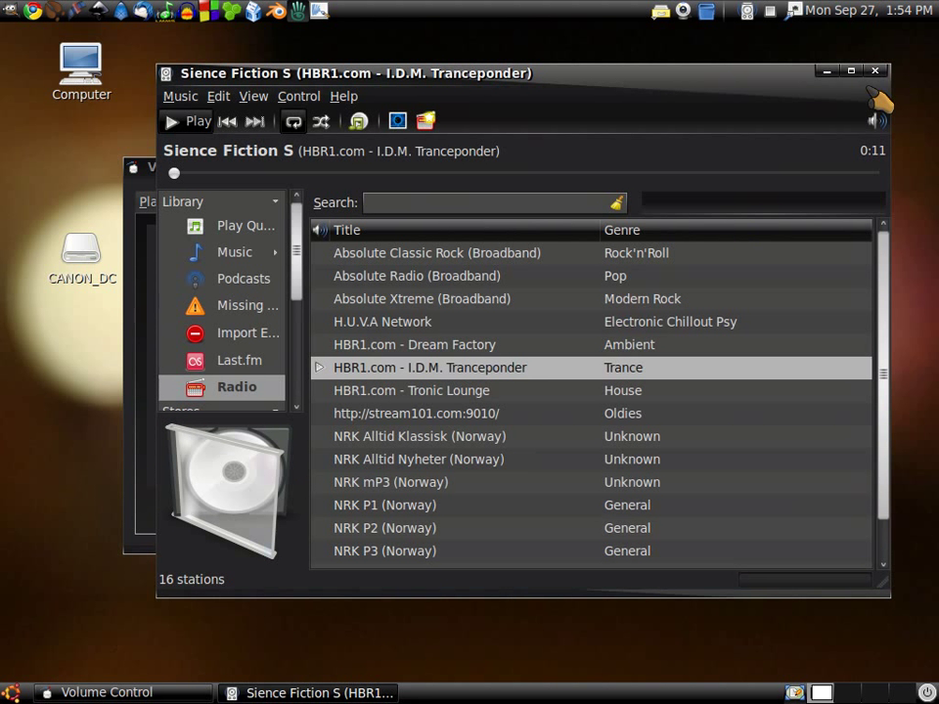
pyautogui.click(798, 64)
pyautogui.rightClick(747, 11)
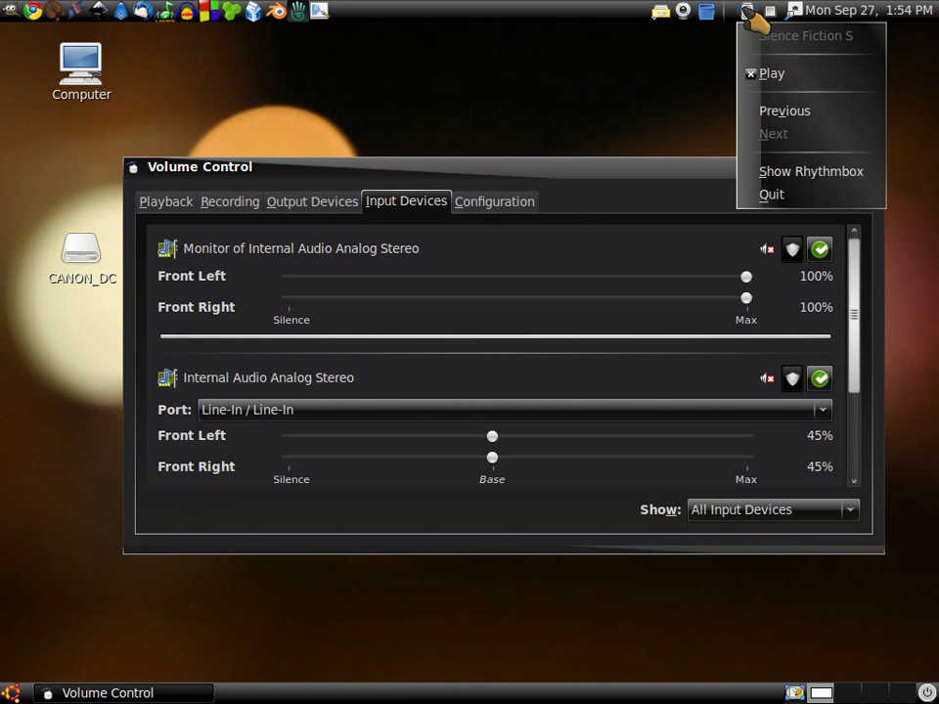
pyautogui.click(773, 73)
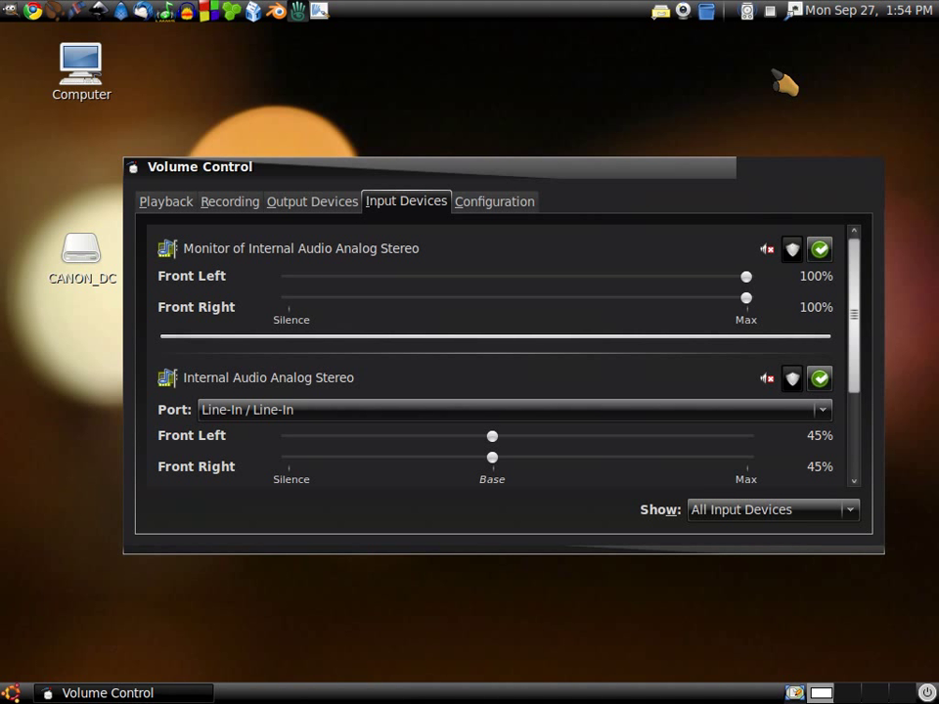
pyautogui.moveTo(616, 166); pyautogui.dragTo(594, 204)
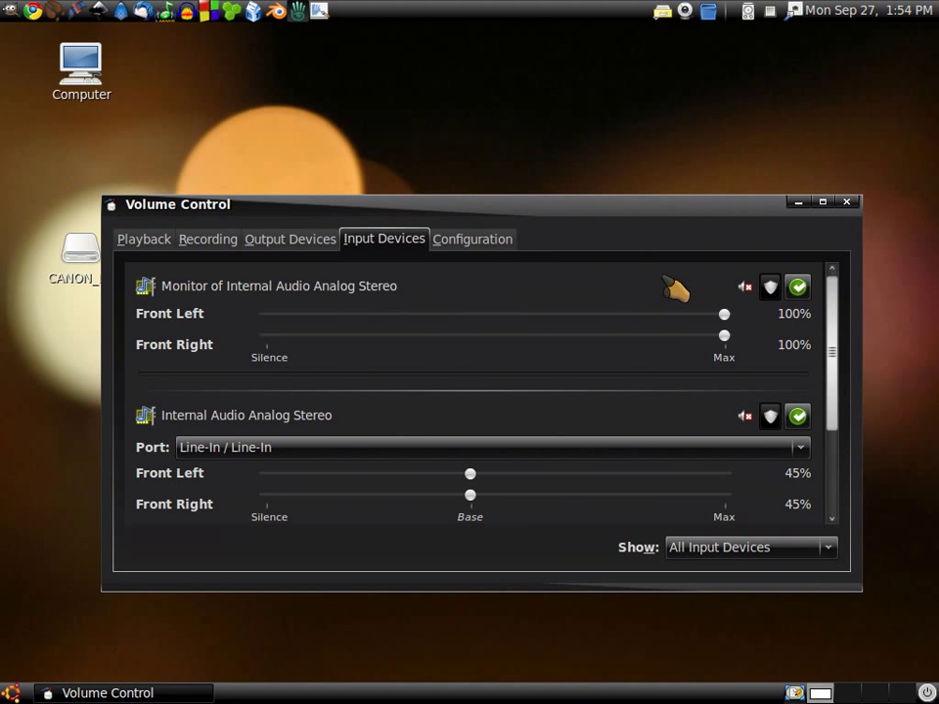
# Show the Recording tab, then launch Sound Recorder and start a new recording
pyautogui.click(217, 239)
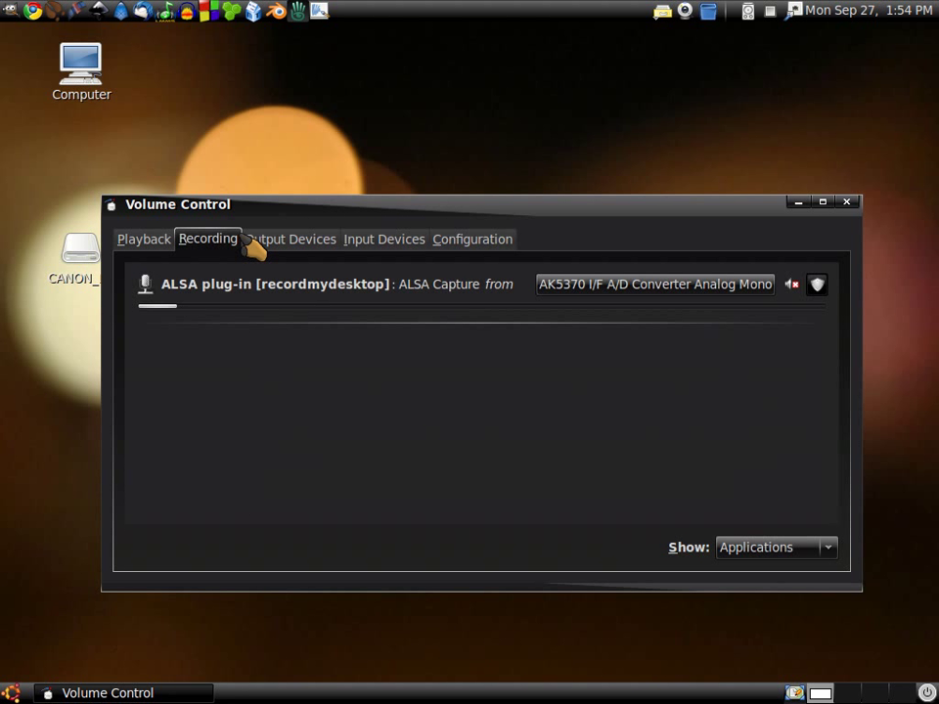
pyautogui.click(12, 692)
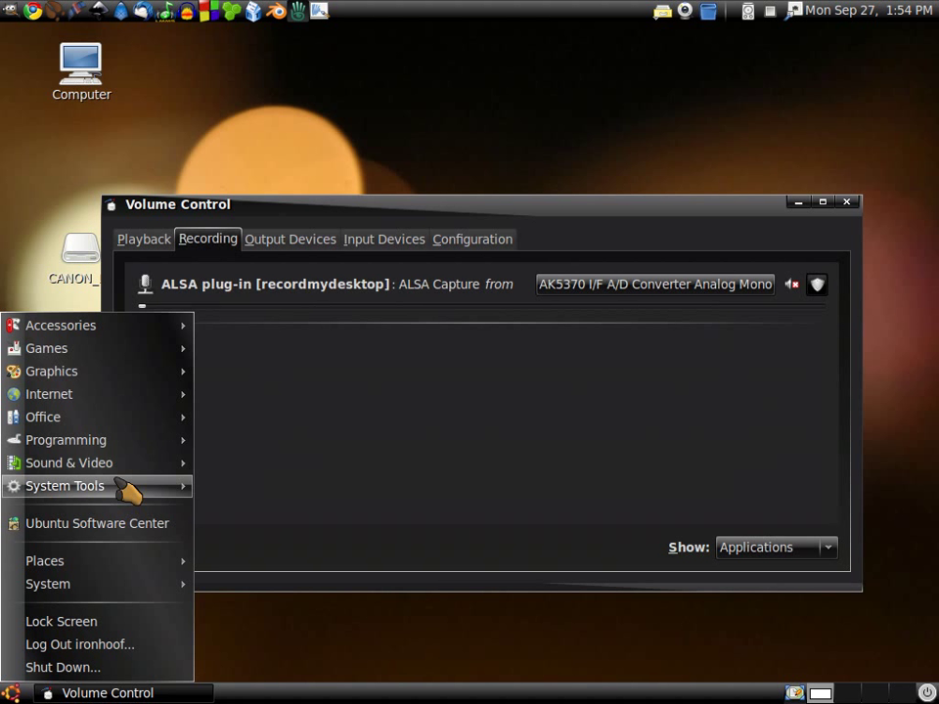
pyautogui.moveTo(68, 462)
pyautogui.click(293, 644)
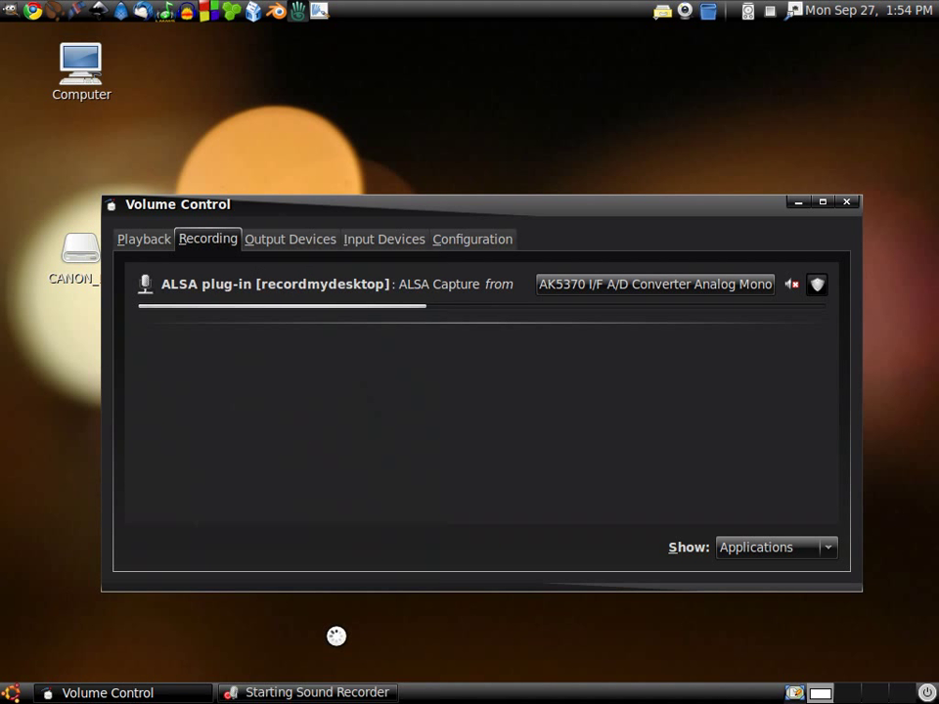
pyautogui.moveTo(364, 57); pyautogui.dragTo(618, 63)
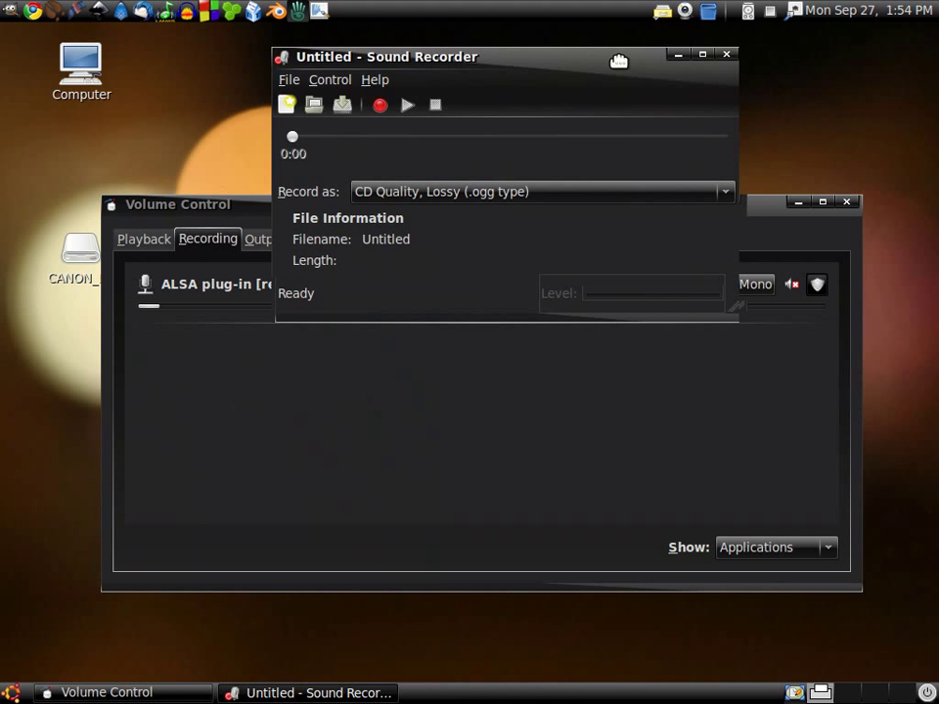
pyautogui.click(399, 109)
# Set Sound Recorder's source to Monitor of Internal Audio Analog Stereo
pyautogui.click(767, 204)
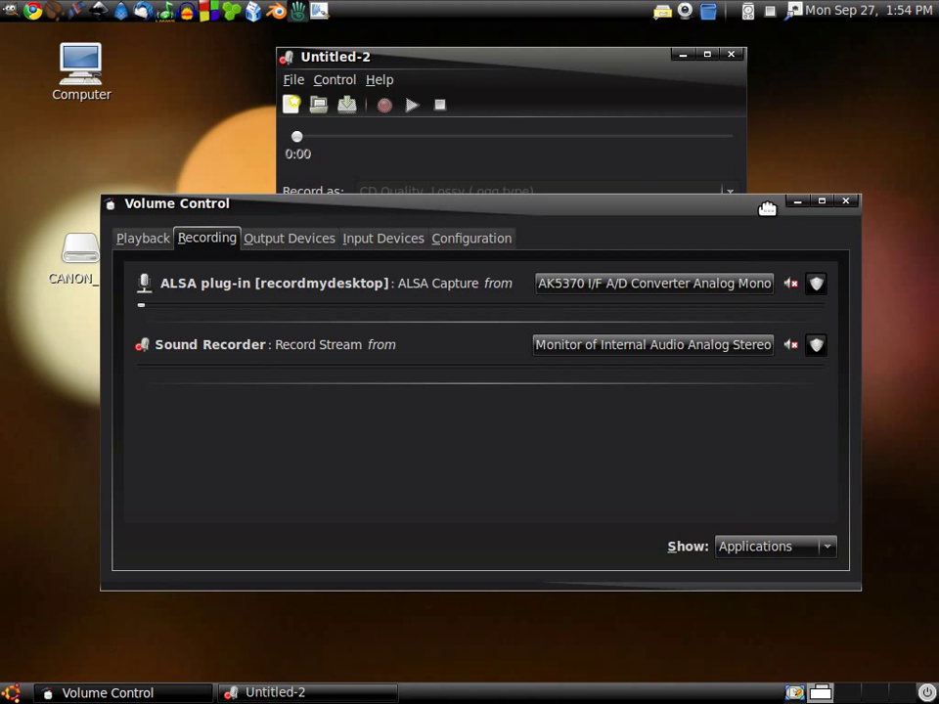
pyautogui.click(686, 348)
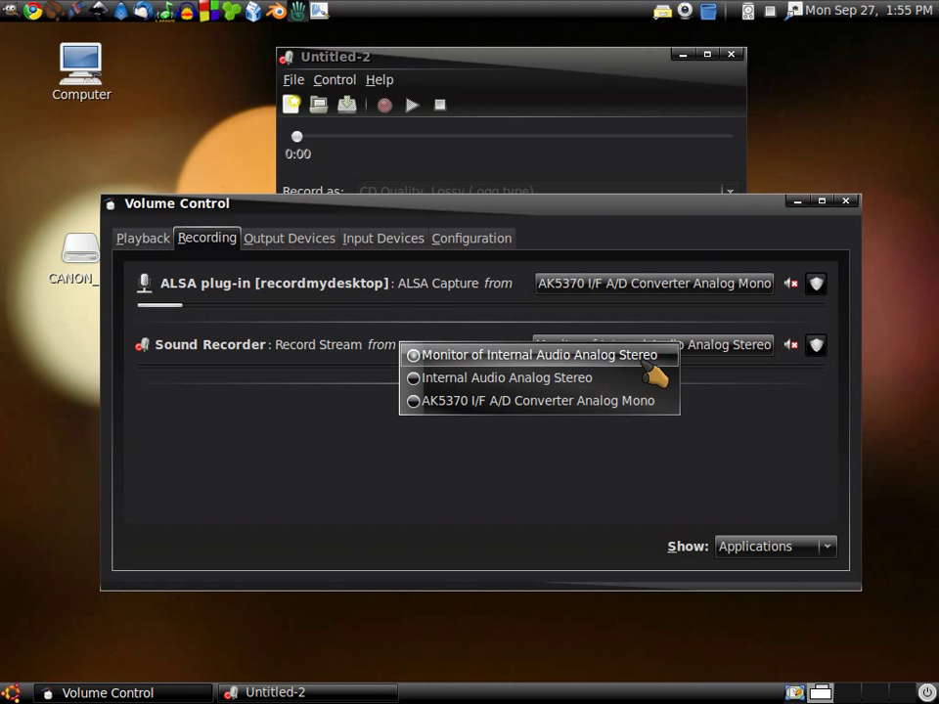
pyautogui.click(718, 451)
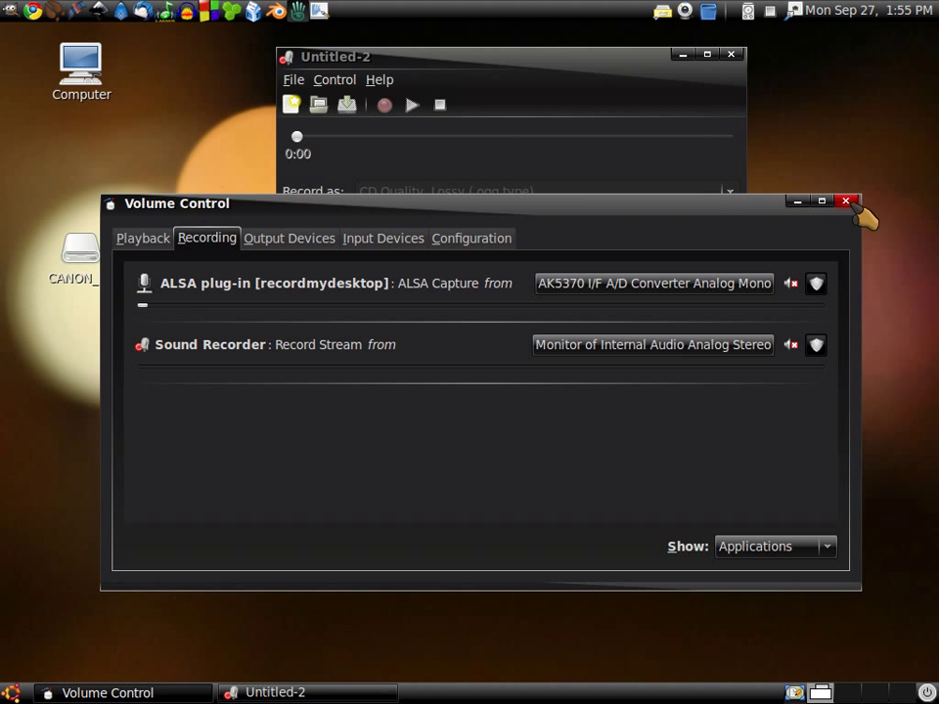
# Stop the 16-second Untitled-2 recording, play it back, then stop playback
pyautogui.click(646, 63)
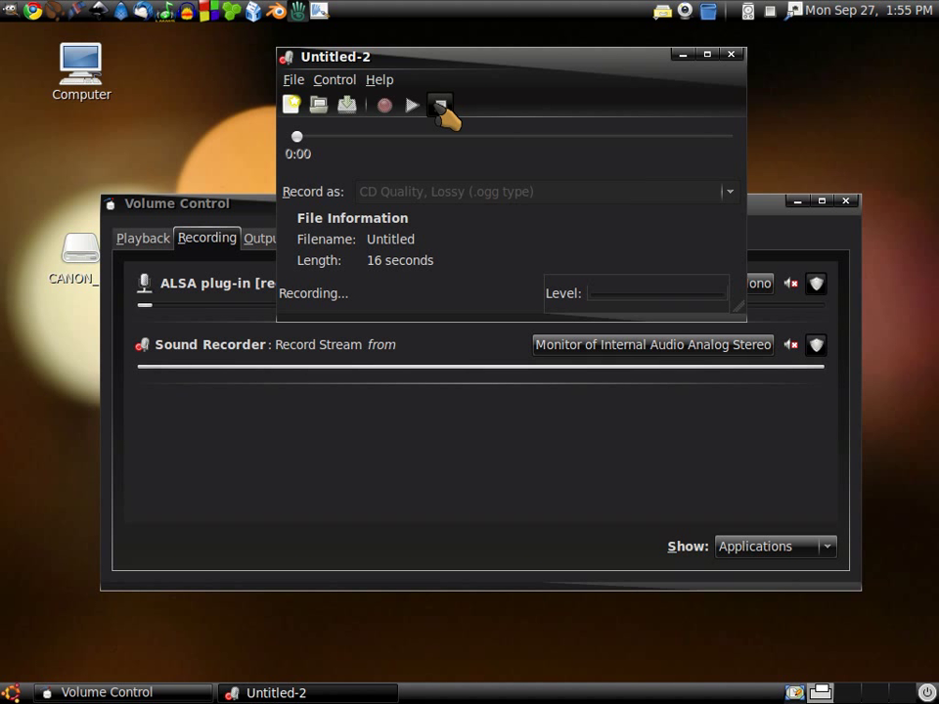
pyautogui.click(440, 105)
pyautogui.click(413, 105)
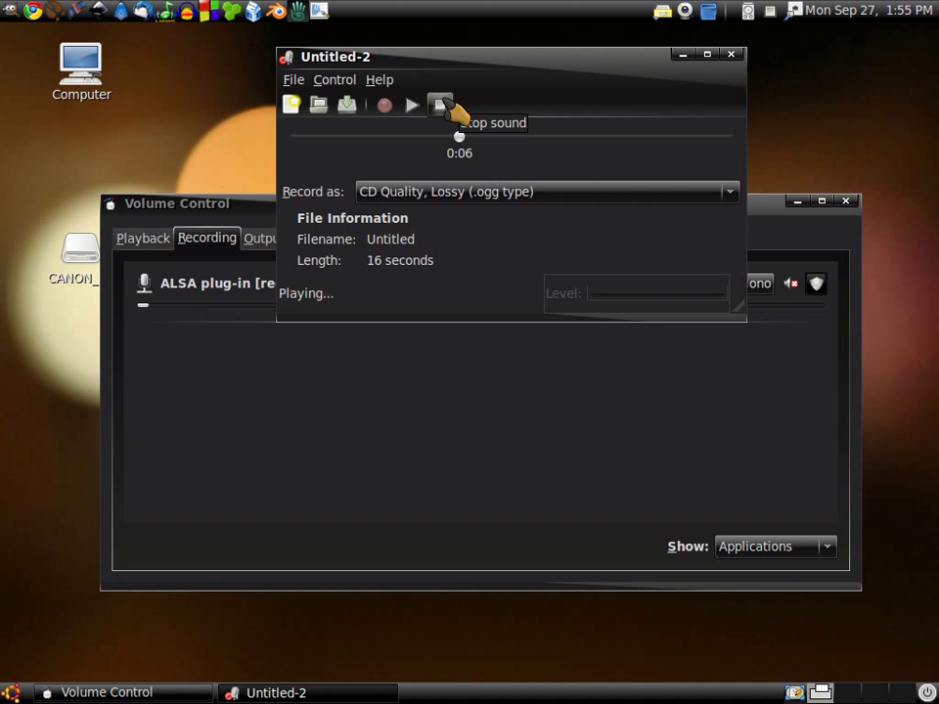
pyautogui.click(441, 104)
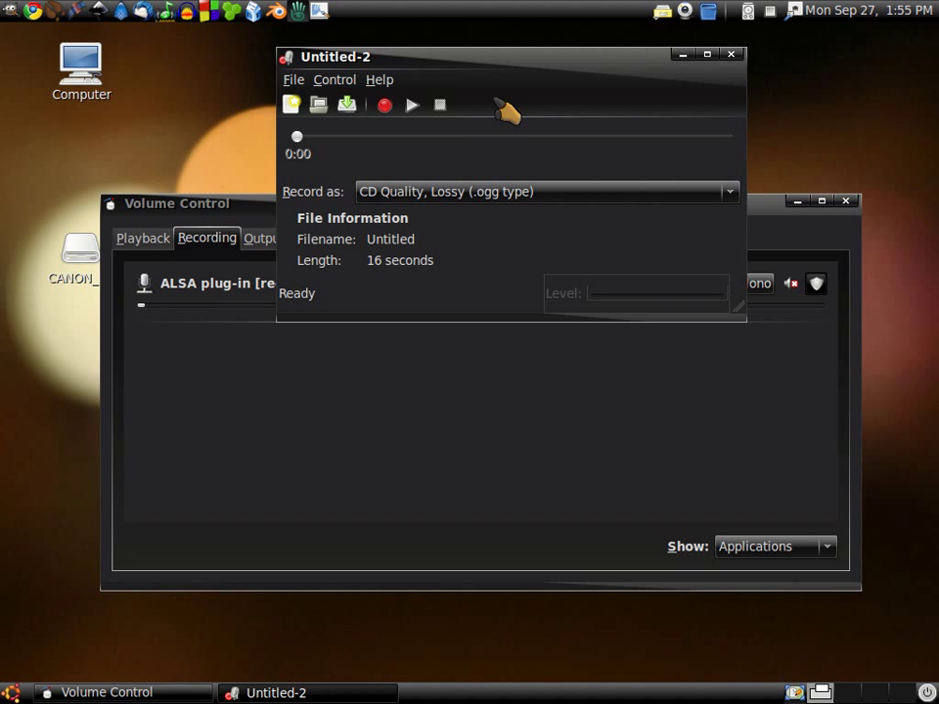
# Create a new Untitled-3 recording and close Untitled-2 without saving
pyautogui.click(300, 82)
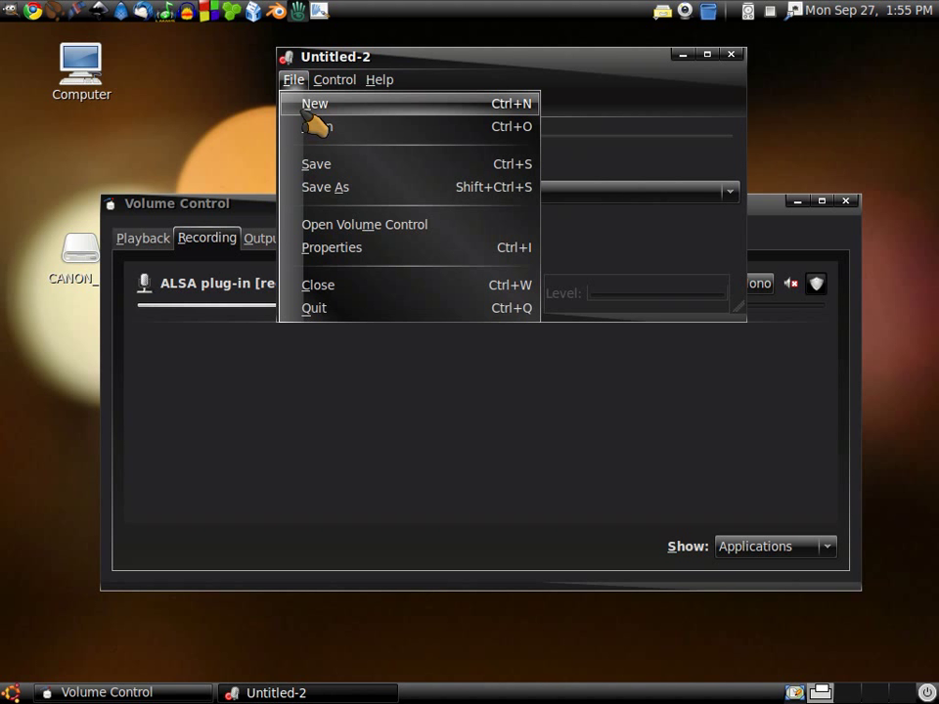
pyautogui.click(311, 104)
pyautogui.click(731, 53)
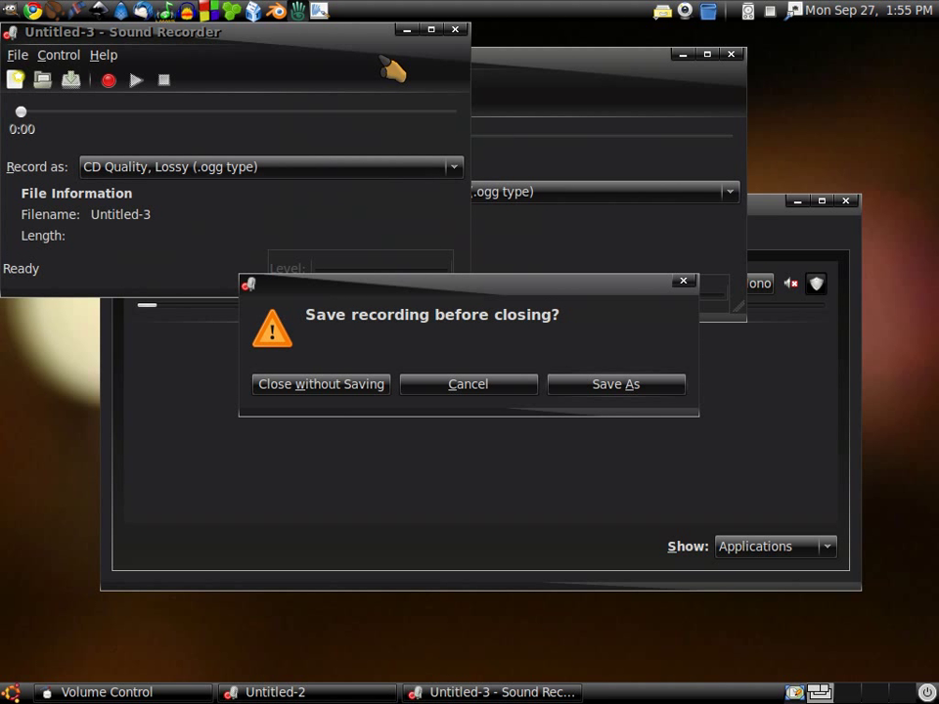
pyautogui.click(399, 384)
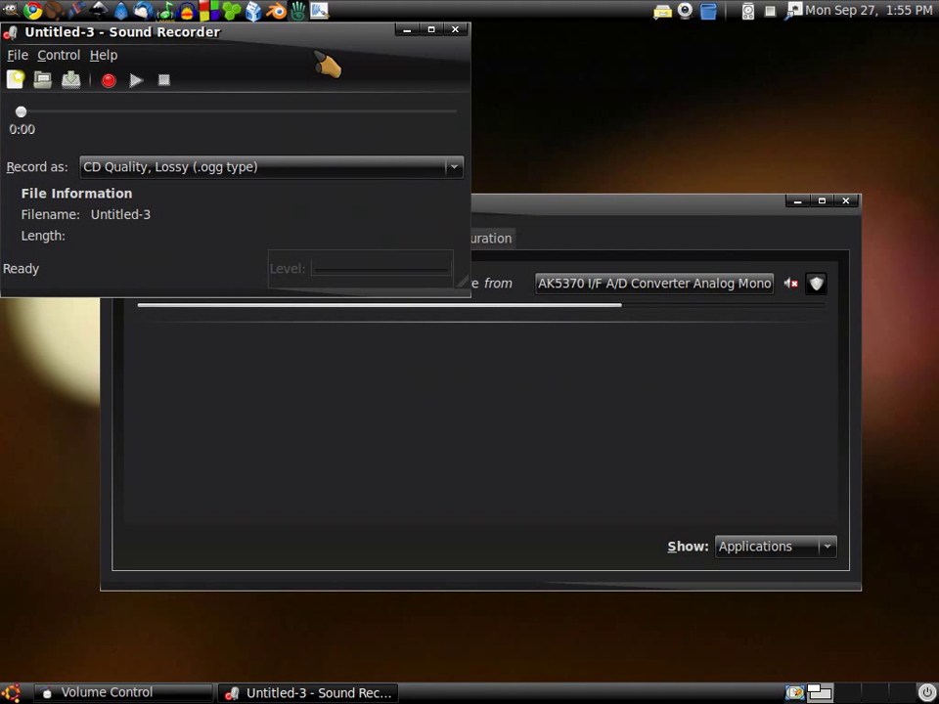
# Reposition the Untitled-3 Sound Recorder window near the top centre of the screen
pyautogui.moveTo(310, 32)
pyautogui.mouseDown()
pyautogui.moveTo(559, 271)
pyautogui.moveTo(725, 371)
pyautogui.mouseUp()
pyautogui.click(12, 692)
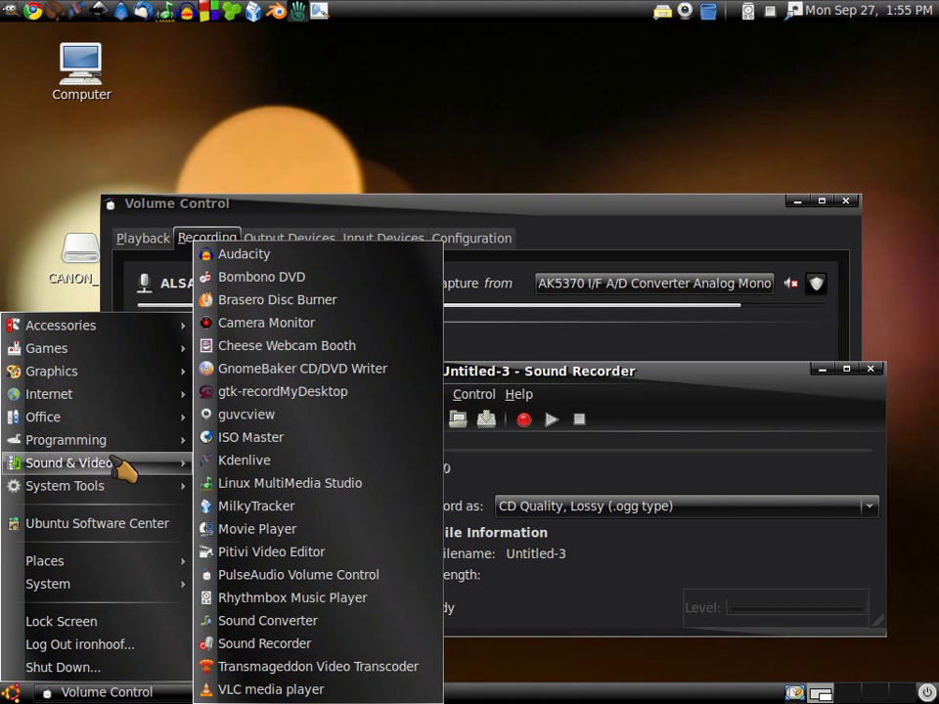
pyautogui.moveTo(69, 462)
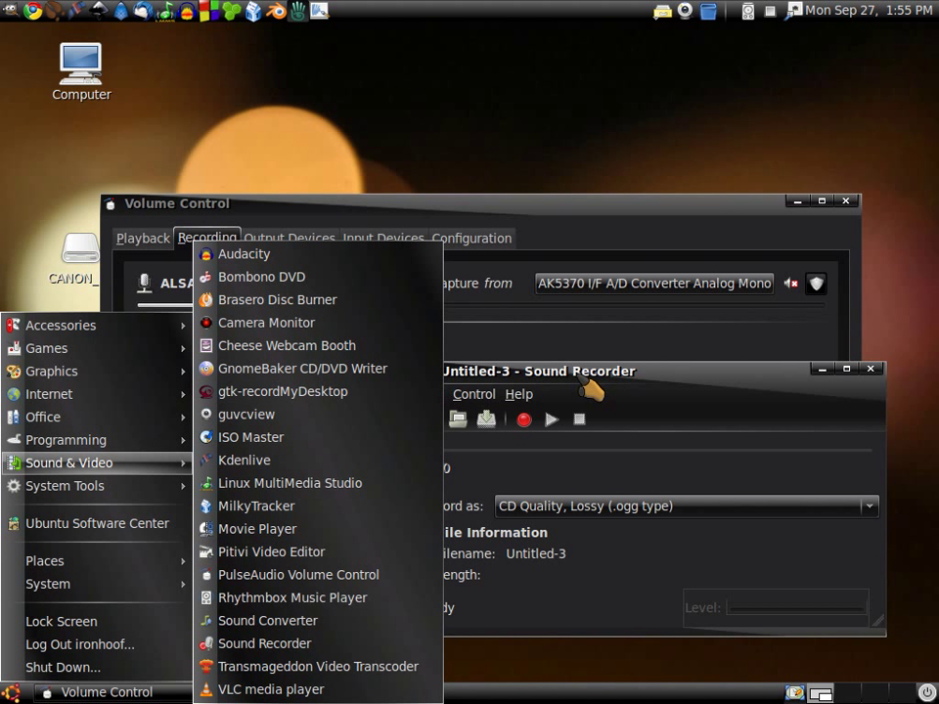
pyautogui.click(614, 375)
pyautogui.moveTo(616, 376)
pyautogui.mouseDown()
pyautogui.moveTo(526, 321)
pyautogui.moveTo(583, 130)
pyautogui.mouseUp()
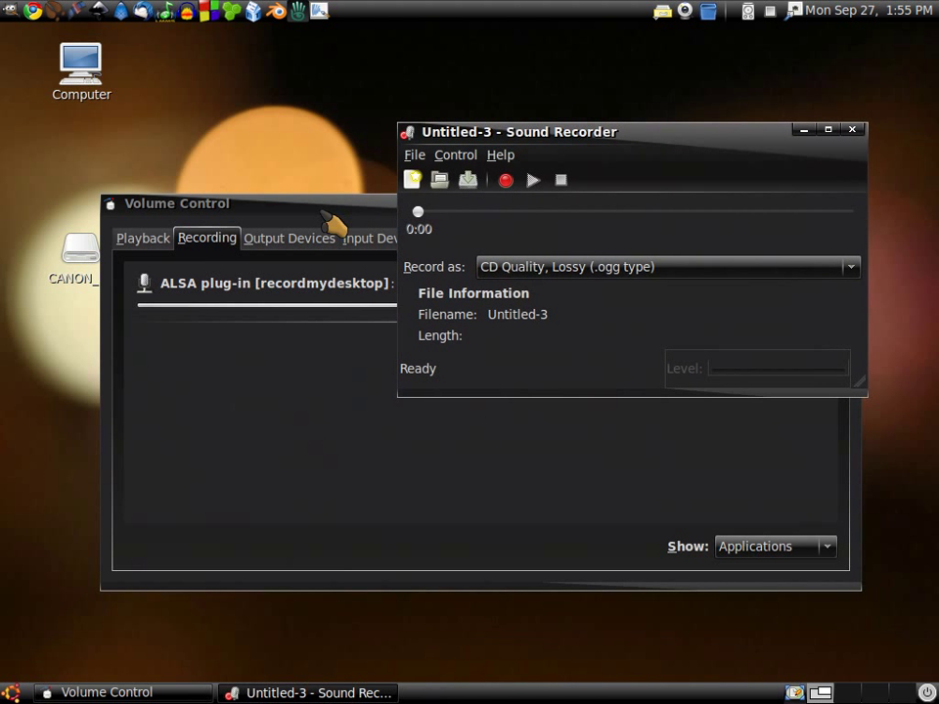
pyautogui.click(488, 210)
pyautogui.click(575, 147)
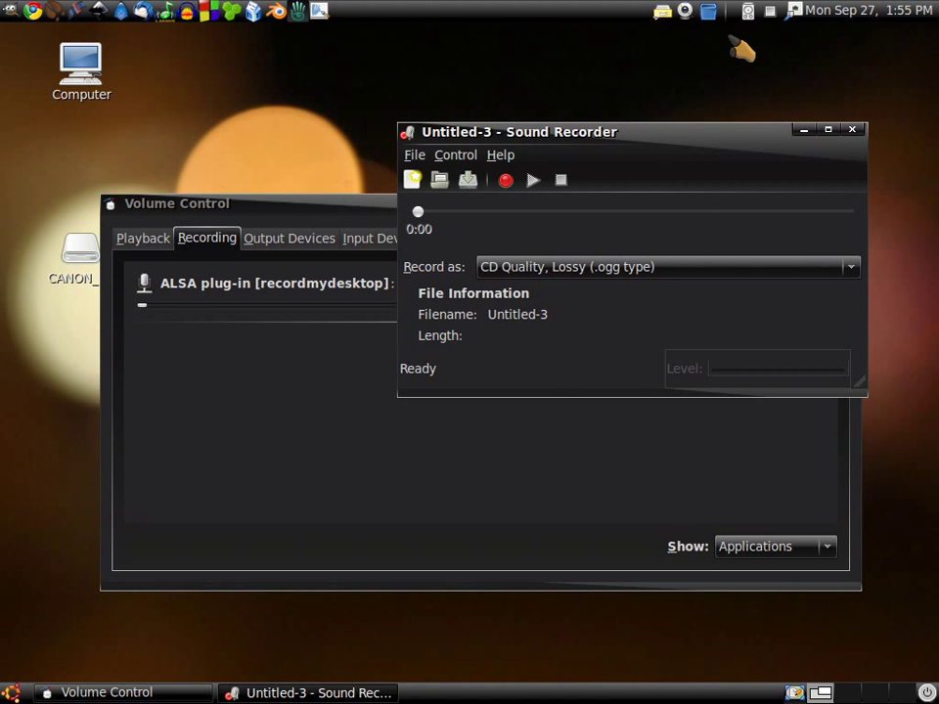
# Resume the radio from Rhythmbox's tray menu and record a 9-second clip
pyautogui.click(752, 10)
pyautogui.click(758, 75)
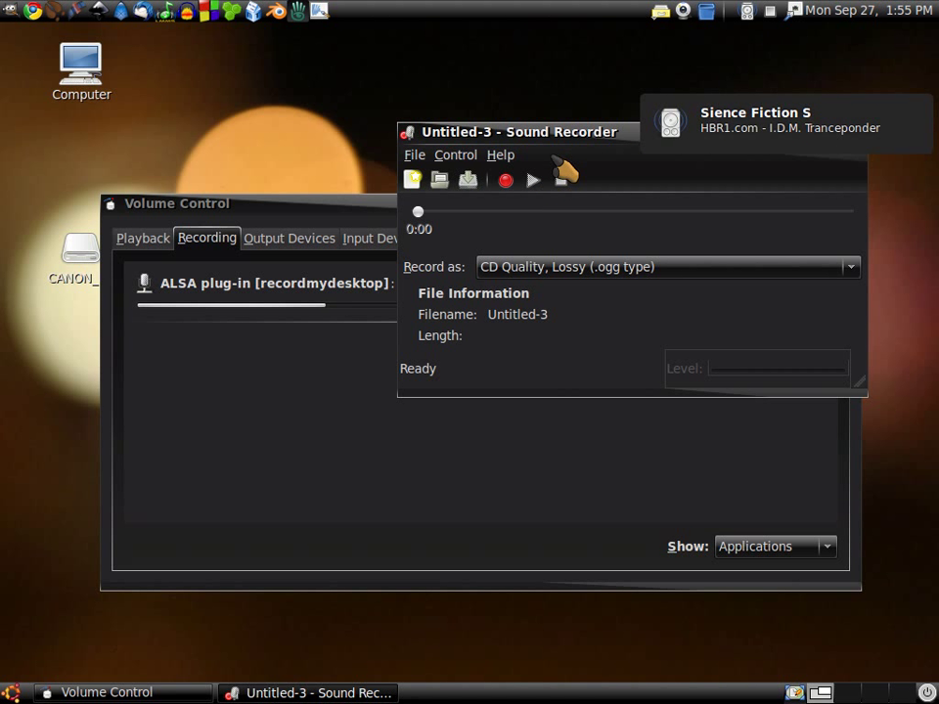
pyautogui.click(505, 179)
pyautogui.moveTo(567, 130); pyautogui.dragTo(332, 123)
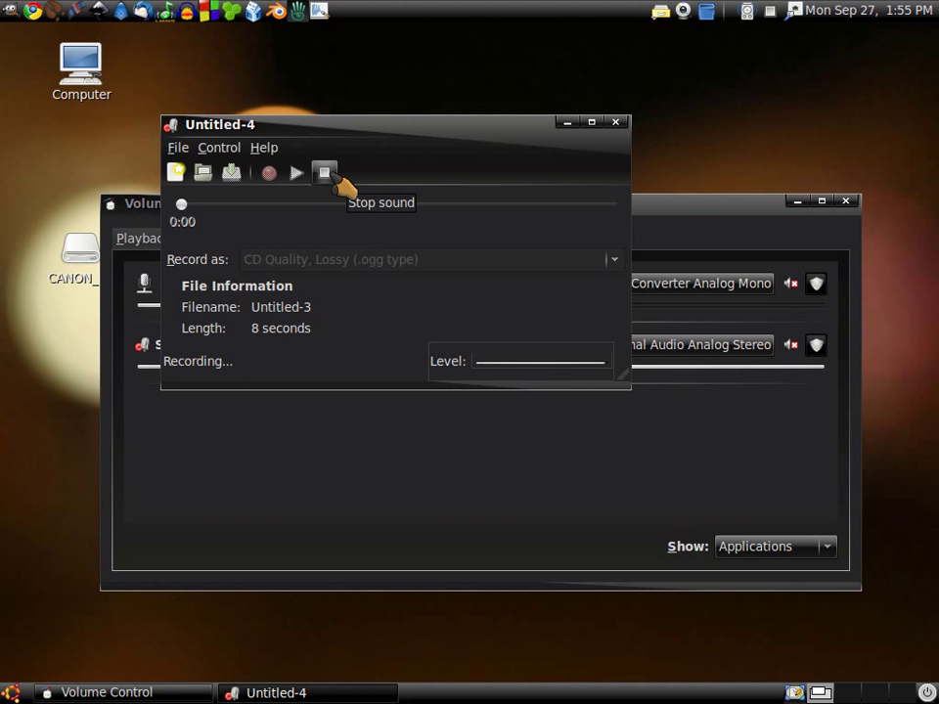
pyautogui.click(325, 173)
# Stop the radio, then play back the recorded clip and stop it
pyautogui.rightClick(759, 19)
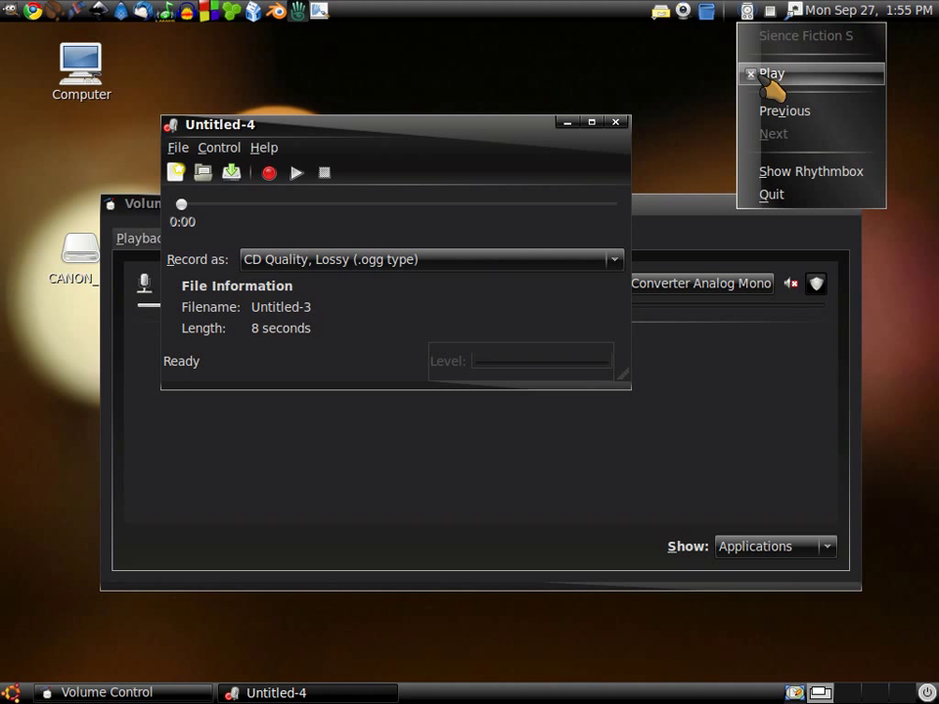
pyautogui.click(769, 76)
pyautogui.click(297, 173)
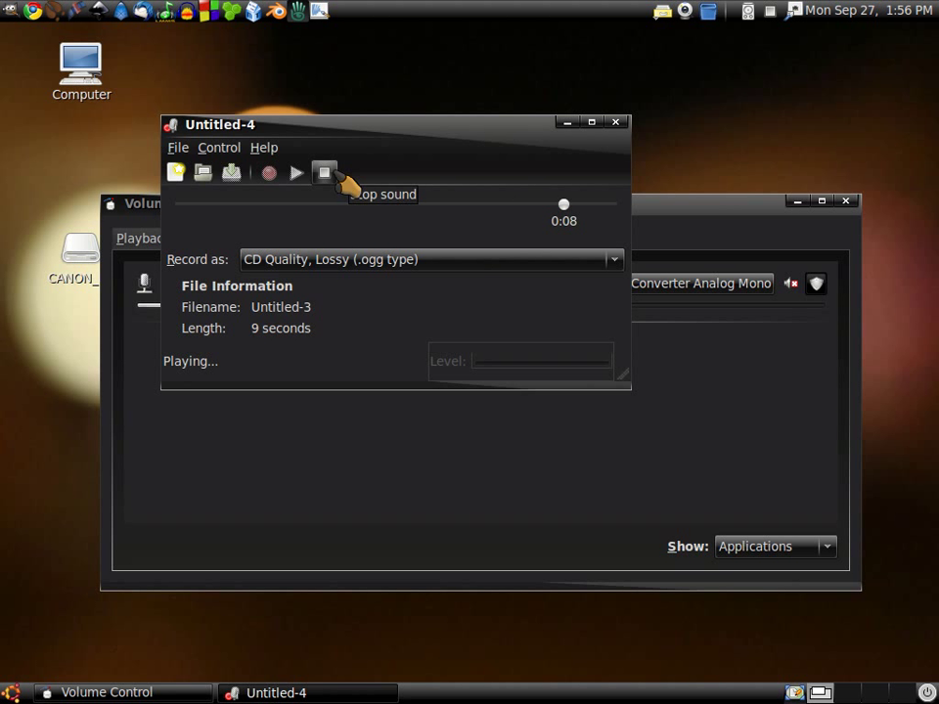
pyautogui.click(325, 174)
# Close the clip without saving and close Volume Control
pyautogui.click(615, 122)
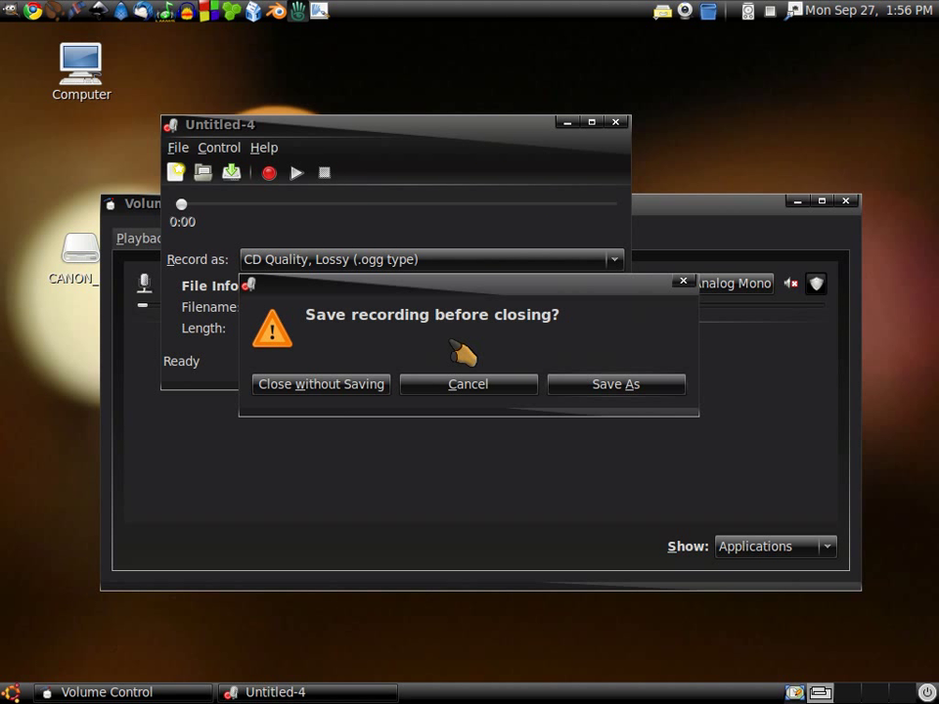
pyautogui.click(363, 385)
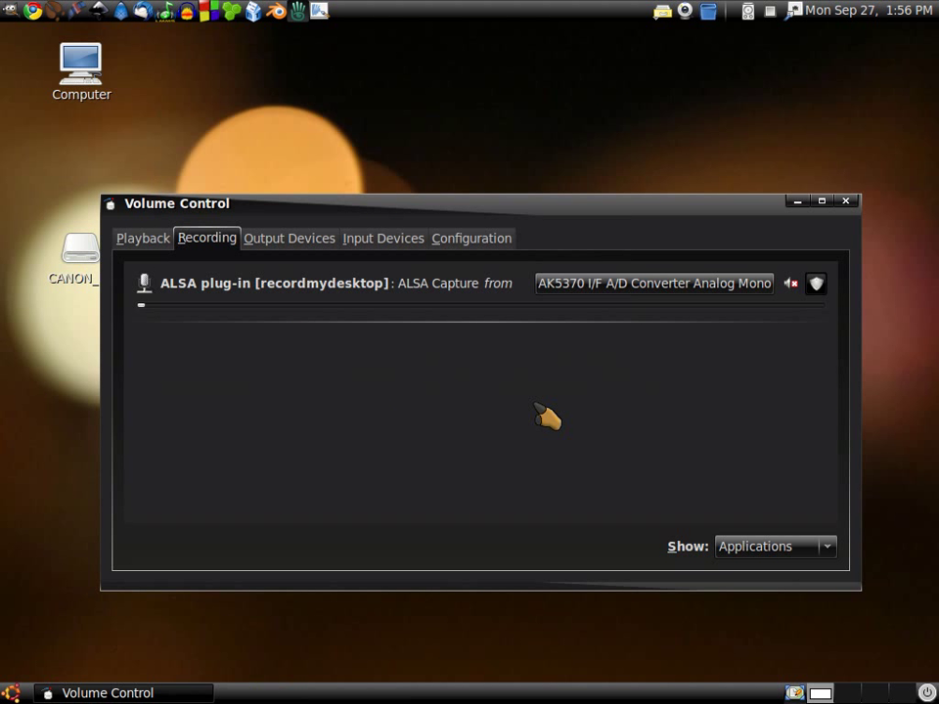
pyautogui.click(846, 202)
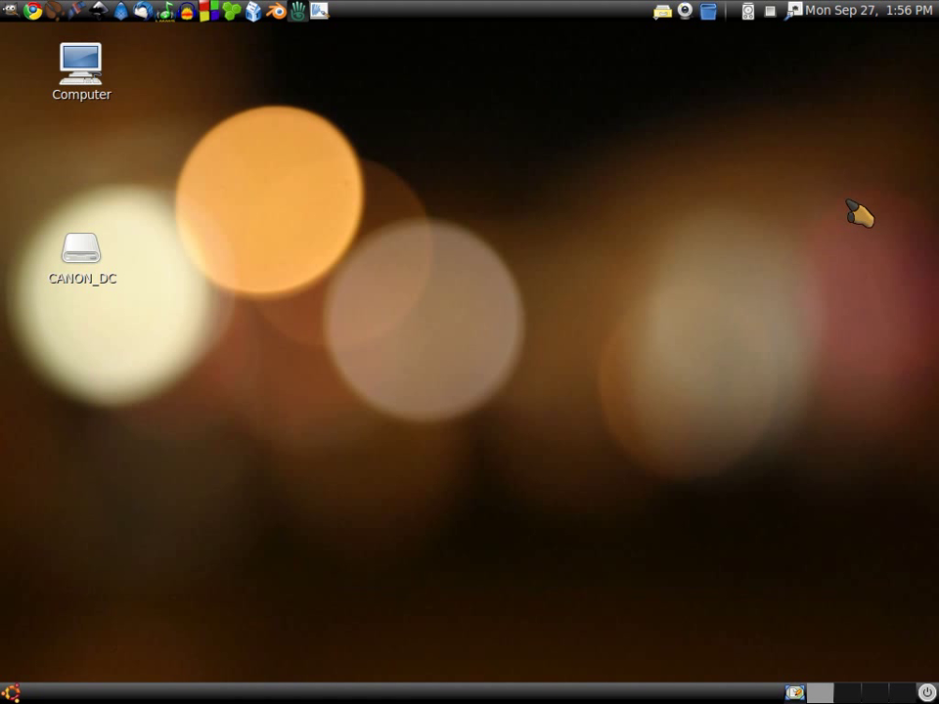